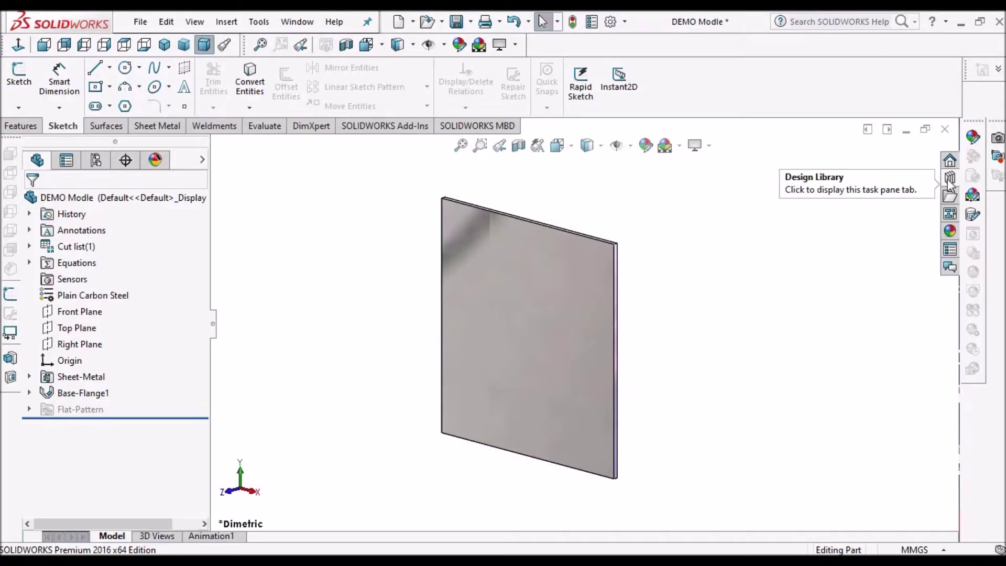
Step: Browse the Design Library's Blocks, features, forming tools and smart components folders
click(950, 178)
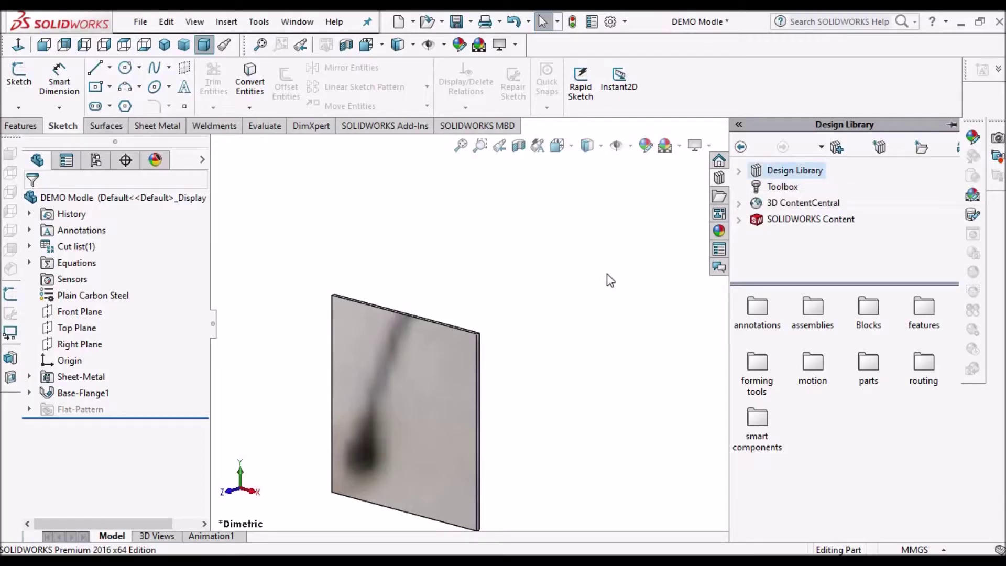
scroll(580, 302, up, 1)
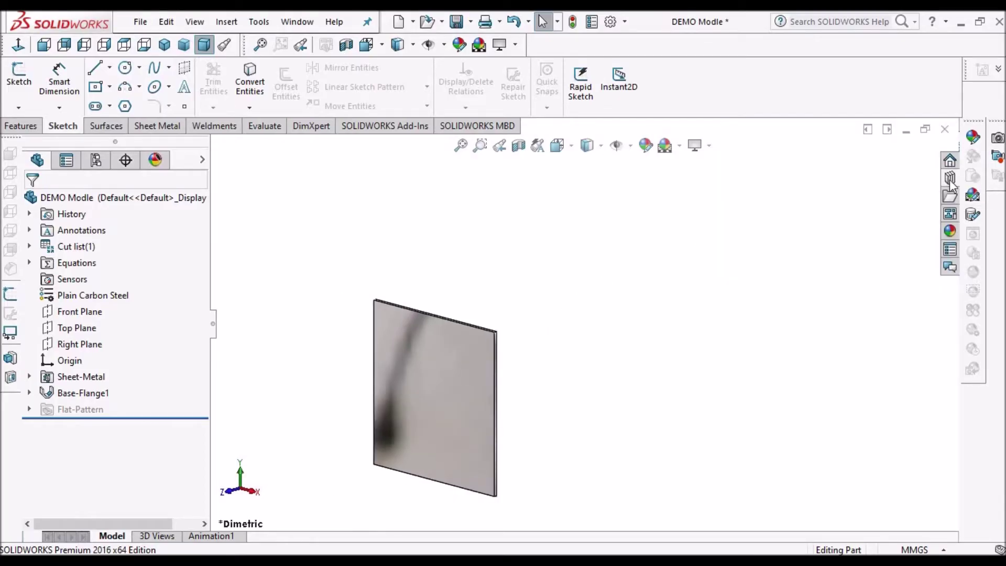
click(950, 179)
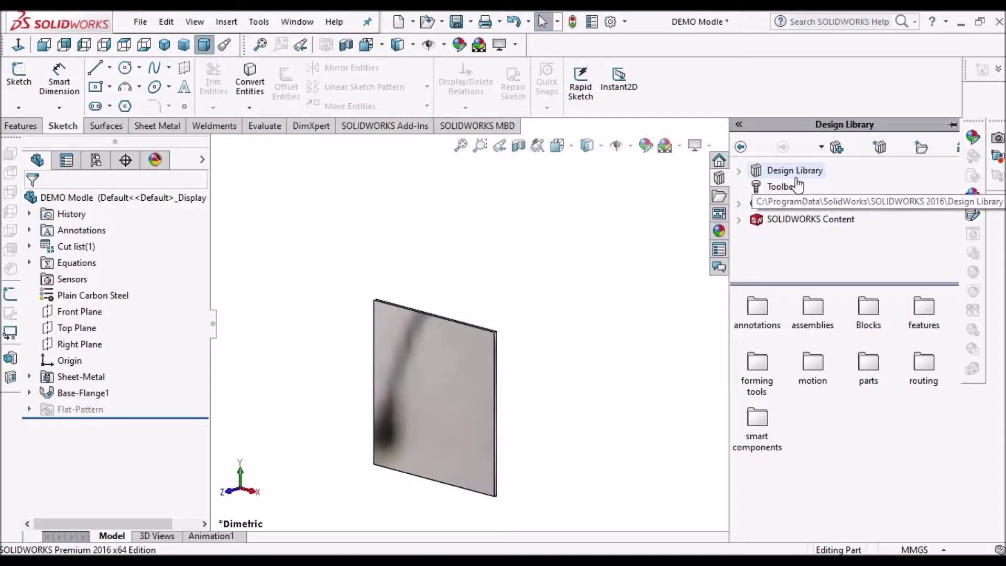
click(740, 171)
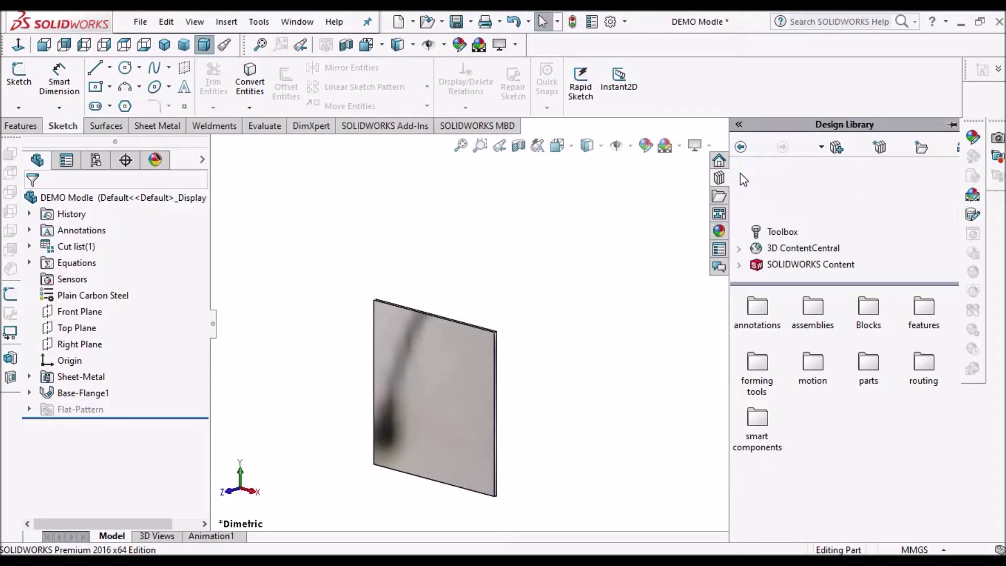
click(796, 219)
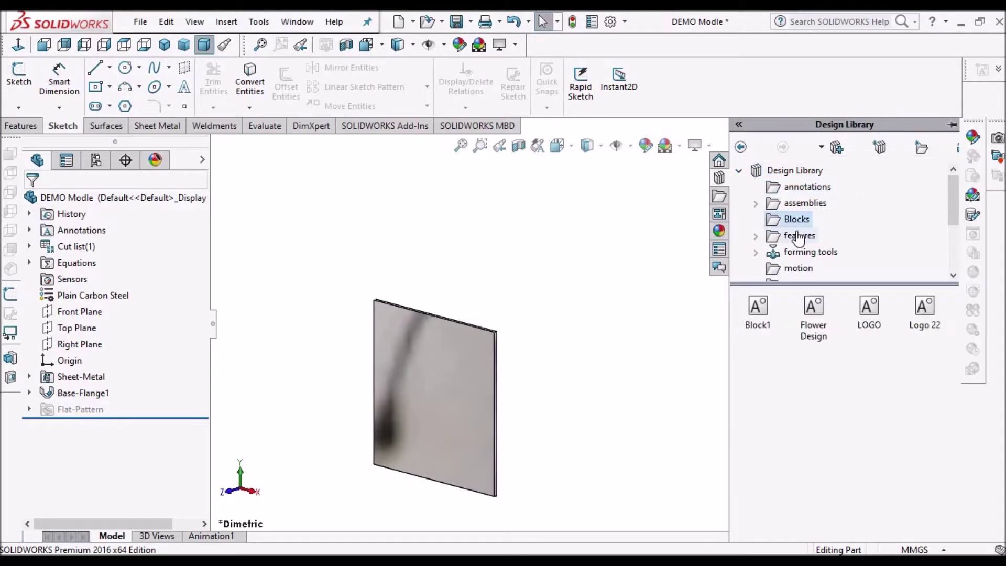
click(799, 236)
click(801, 253)
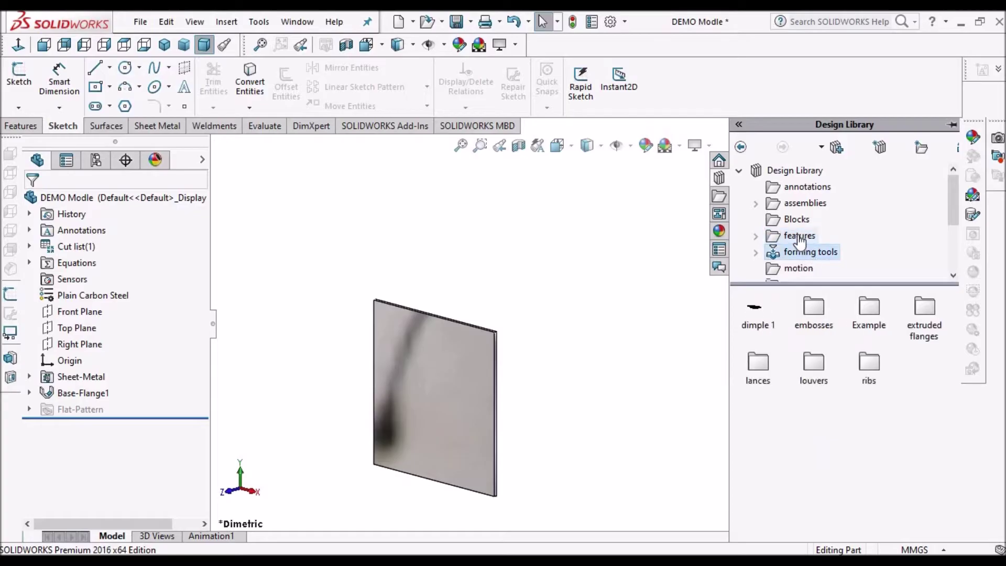
click(799, 236)
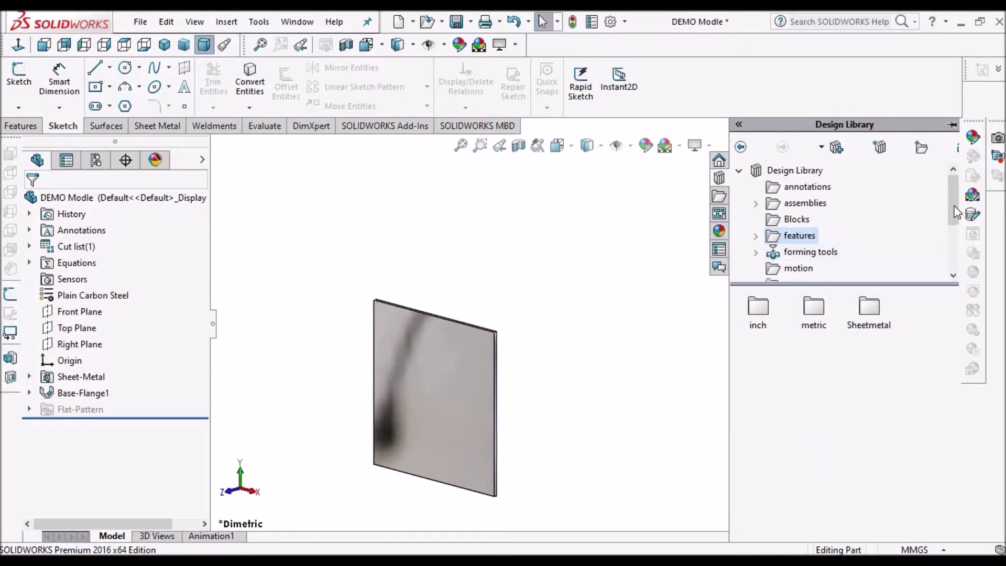
drag(957, 212, 948, 254)
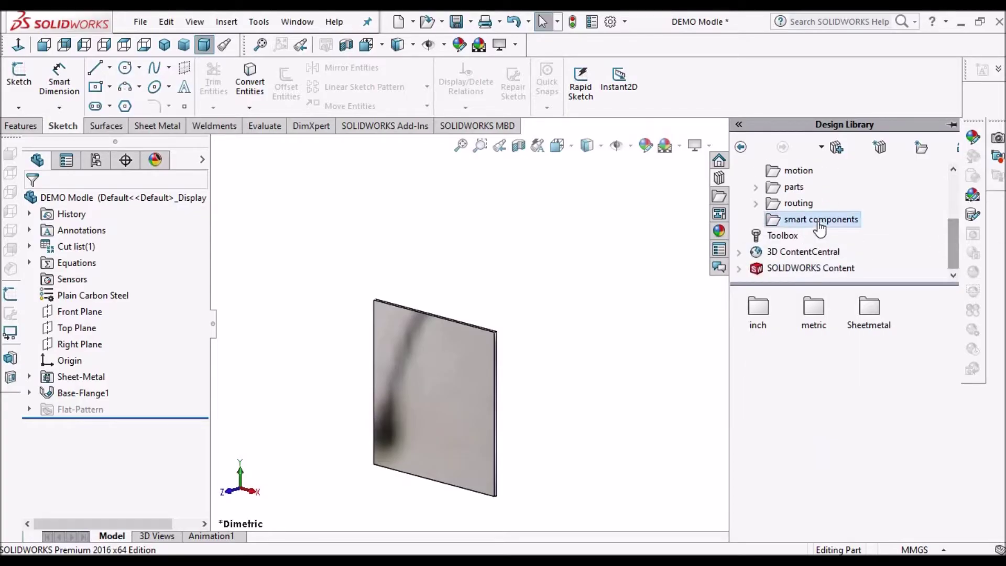
click(820, 225)
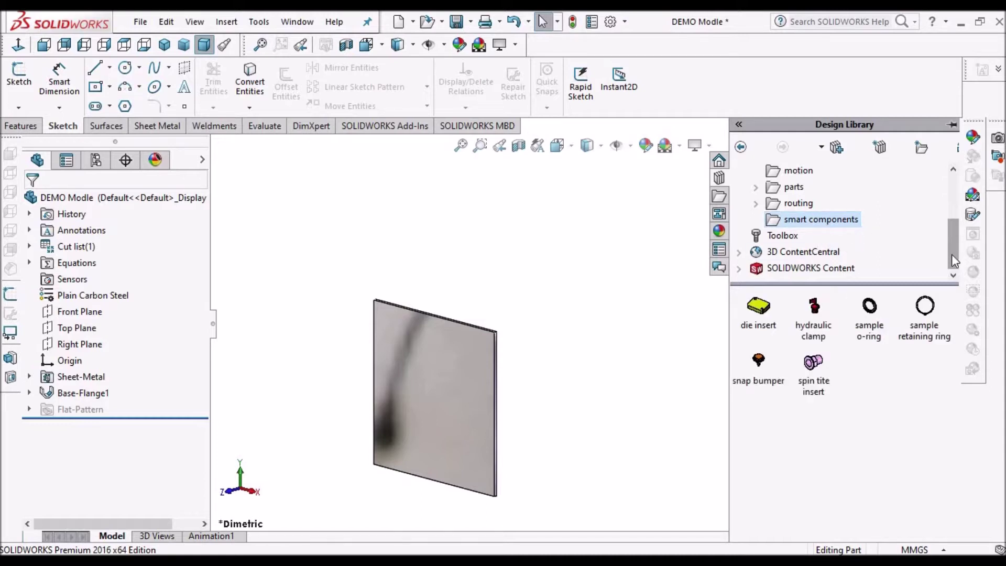
drag(955, 245, 948, 202)
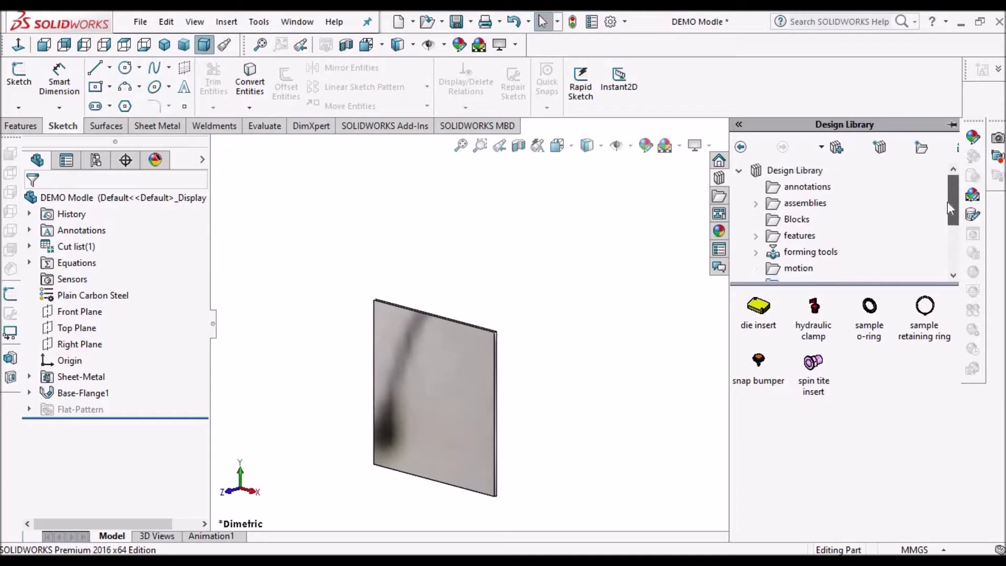
Step: Switch to File Explorer to show hidden items on Local Disk (C:), and return to SOLIDWORKS to close the library's folder chooser
click(882, 149)
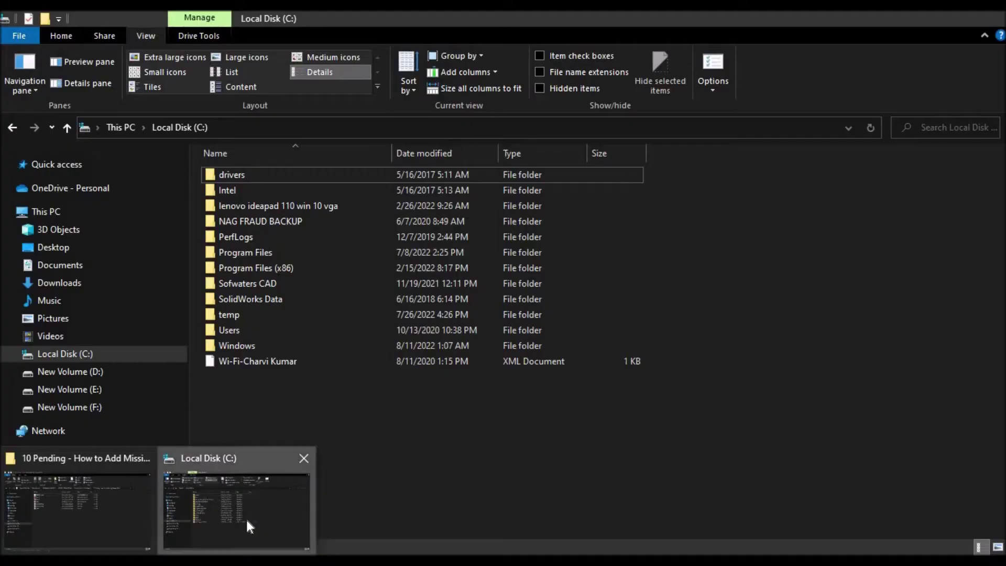
click(246, 517)
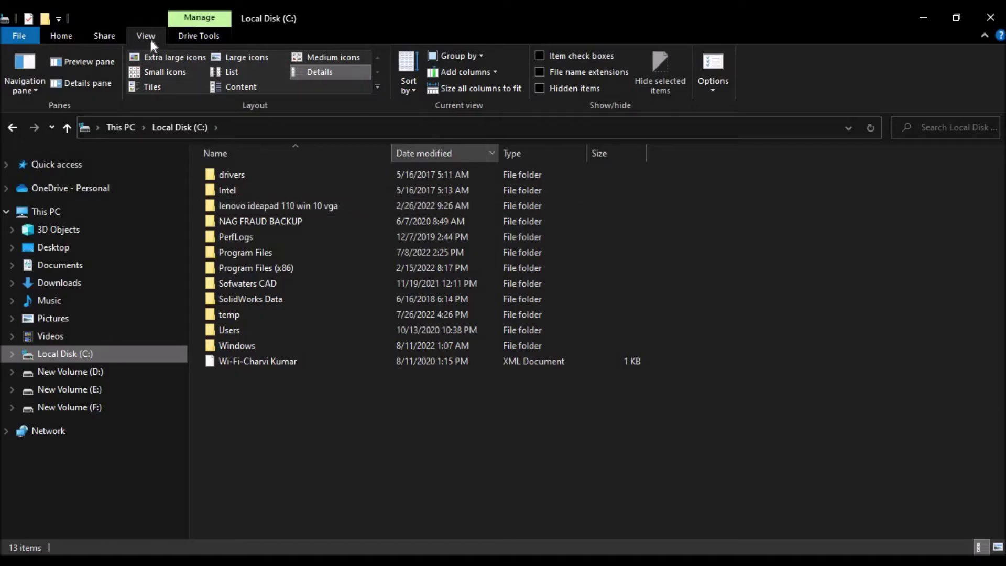
click(539, 88)
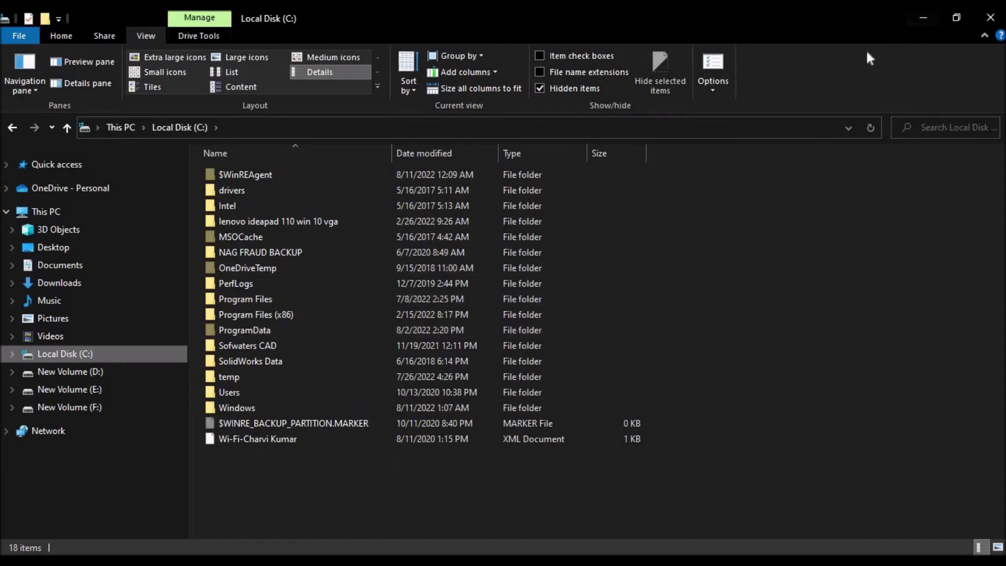
click(922, 18)
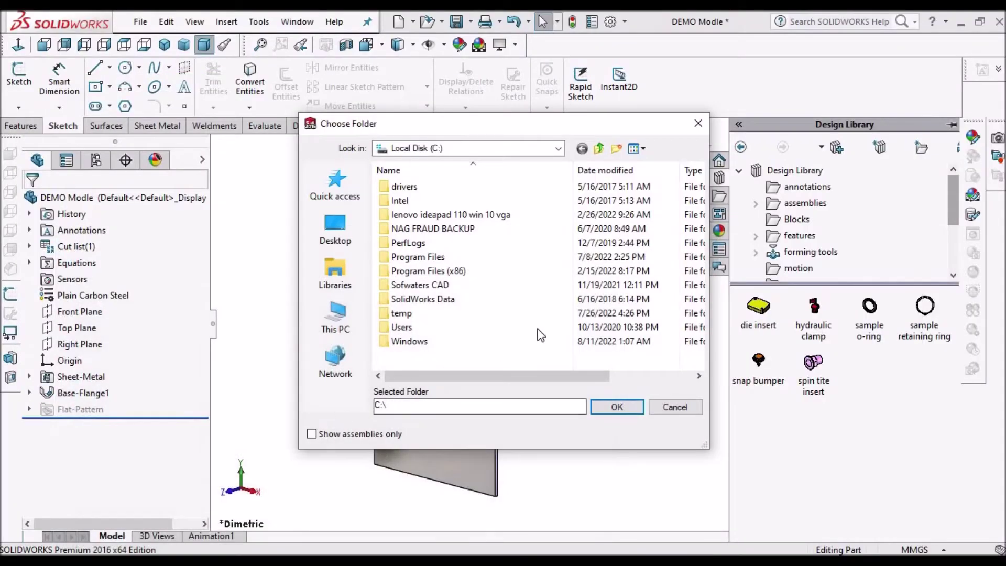
click(676, 408)
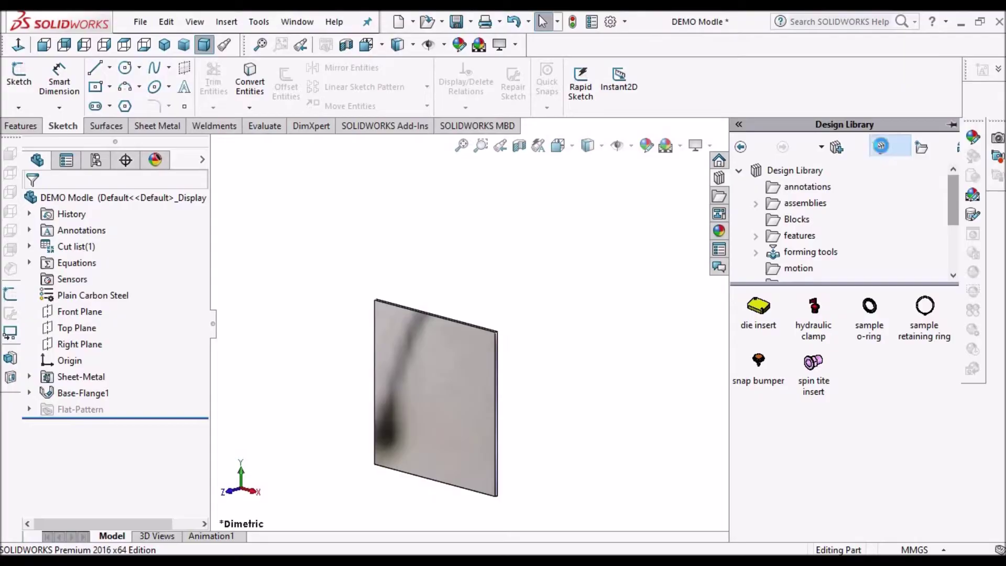
Step: Try to add C:\ProgramData\SOLIDWORKS\SOLIDWORKS 2016\design library as a Design Library file location
click(882, 151)
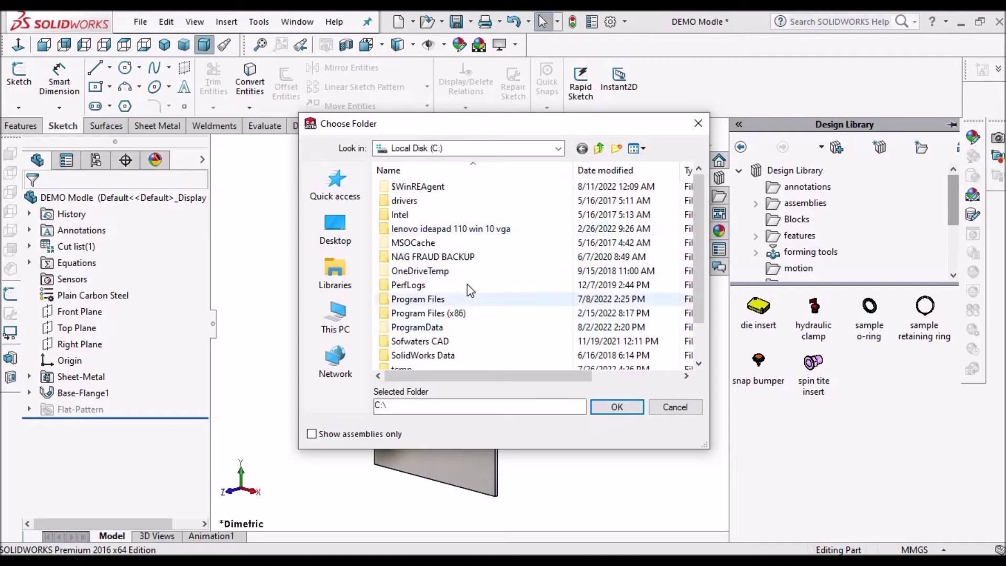
double_click(417, 327)
scroll(474, 296, down, 2)
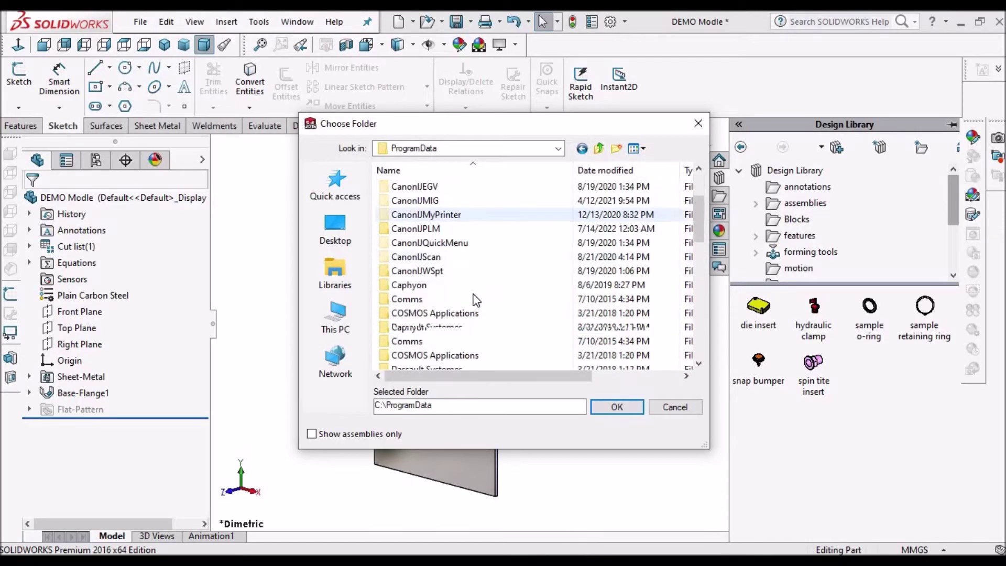
scroll(476, 300, down, 3)
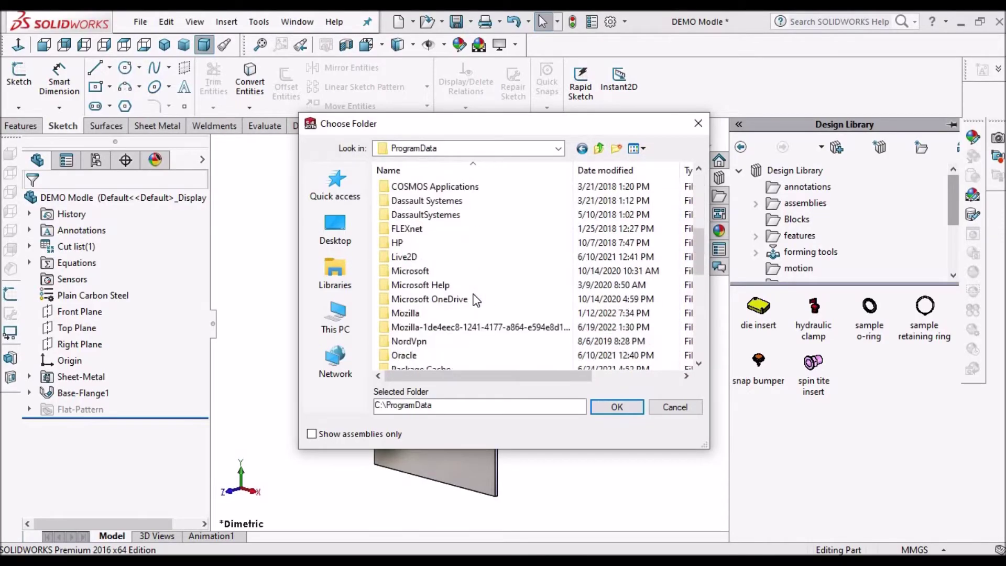
scroll(476, 299, down, 4)
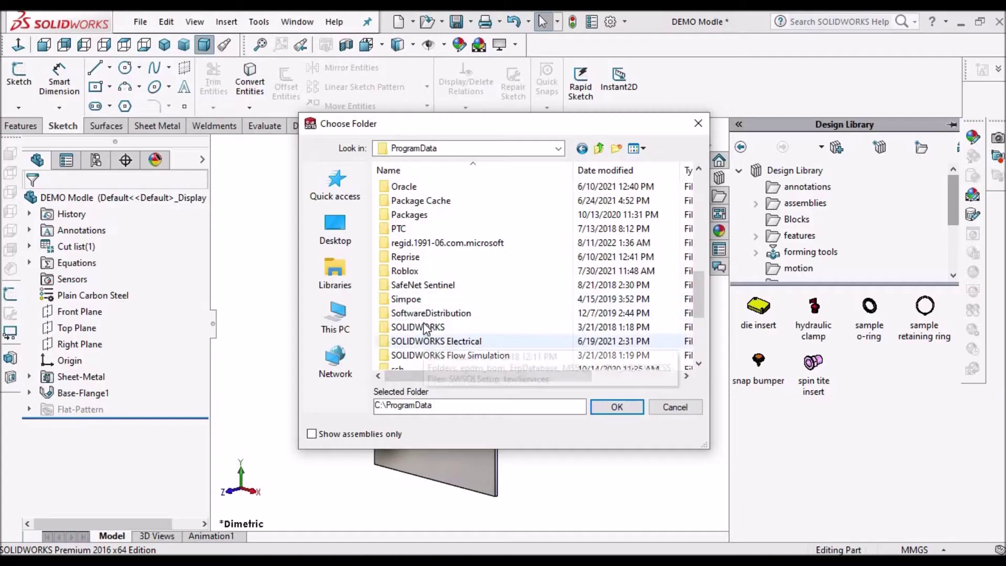
double_click(424, 328)
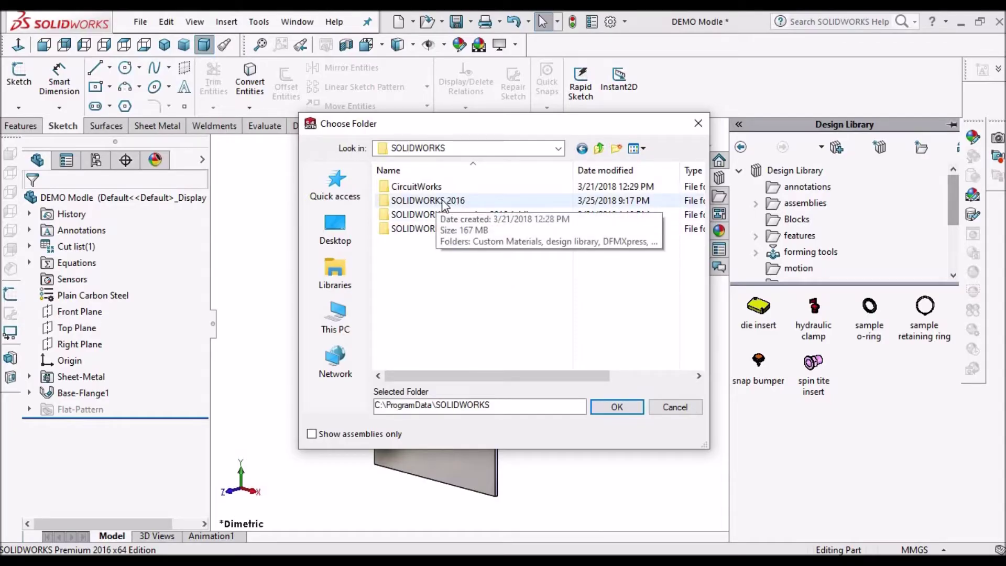
double_click(443, 201)
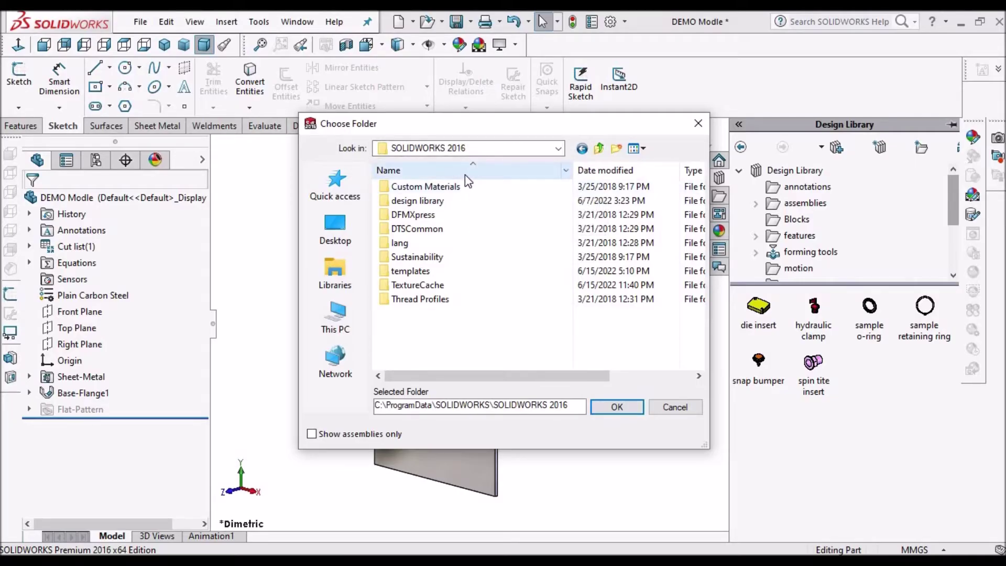
double_click(425, 202)
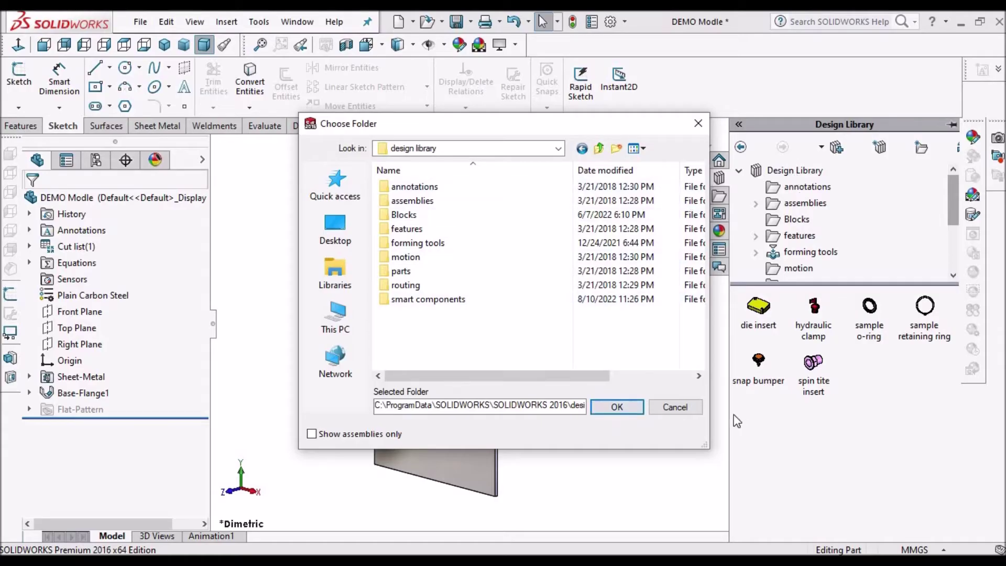
click(676, 407)
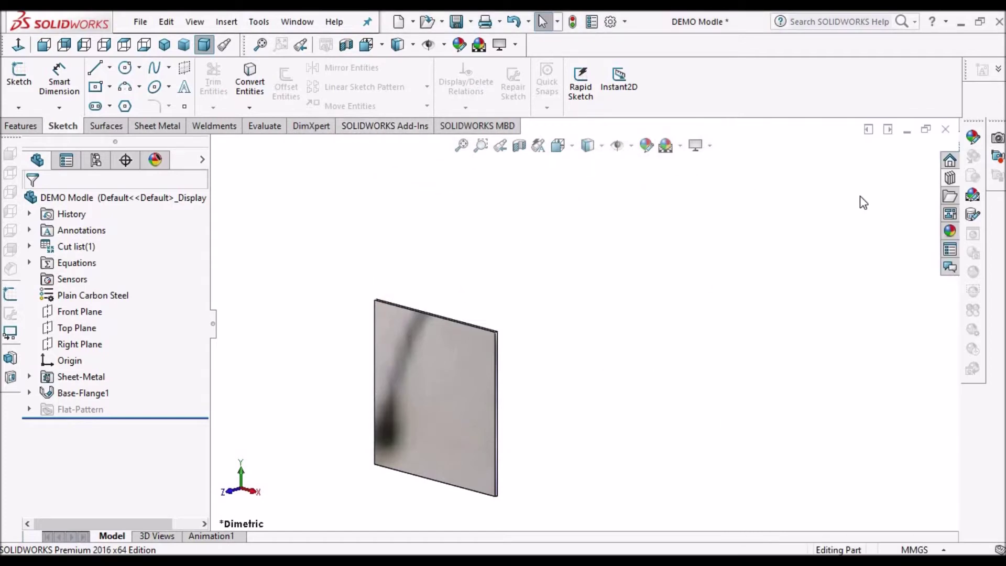
Step: Start adding a folder to the Design Library file locations in the System Options
click(950, 178)
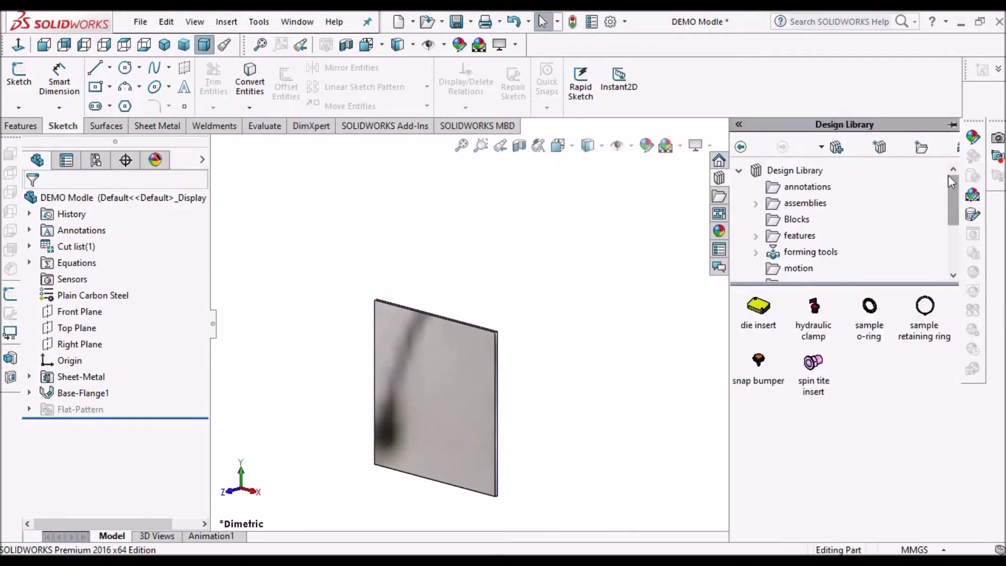
click(612, 22)
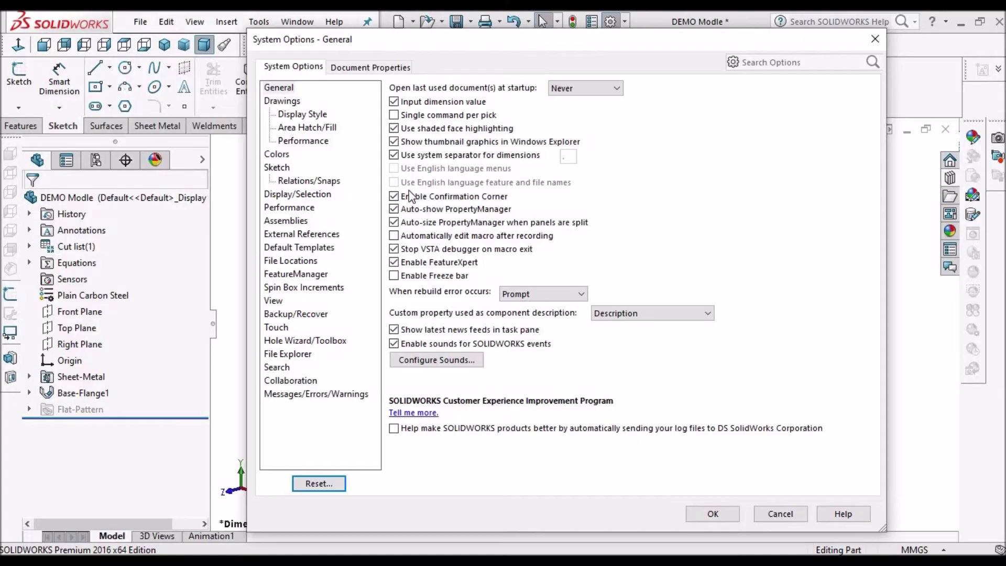
click(297, 262)
click(573, 104)
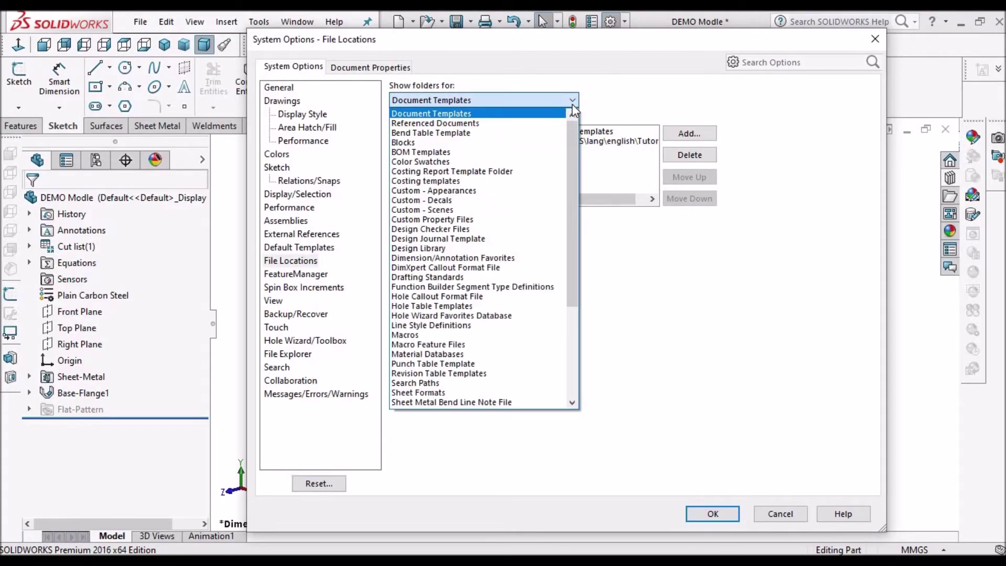
click(429, 249)
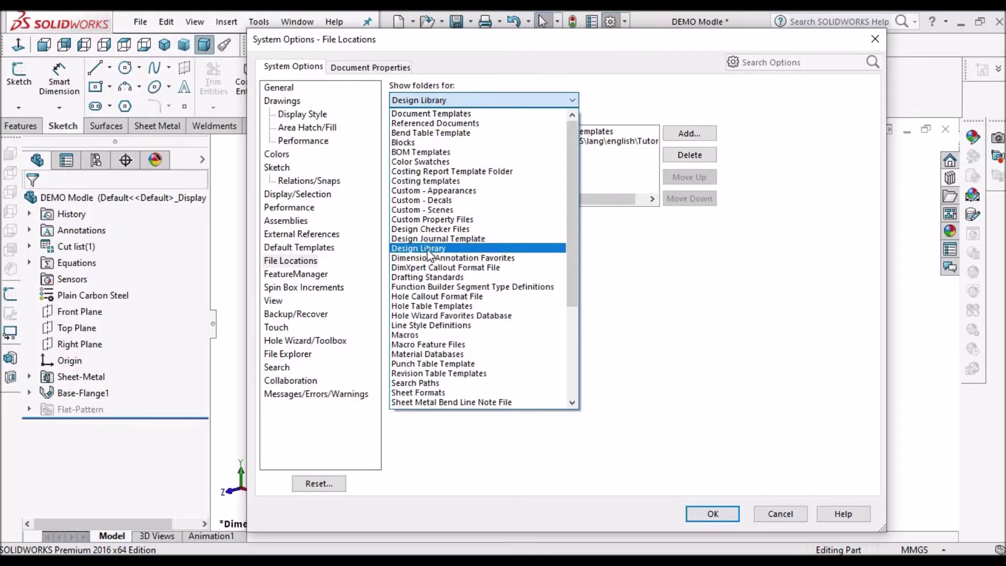
click(691, 138)
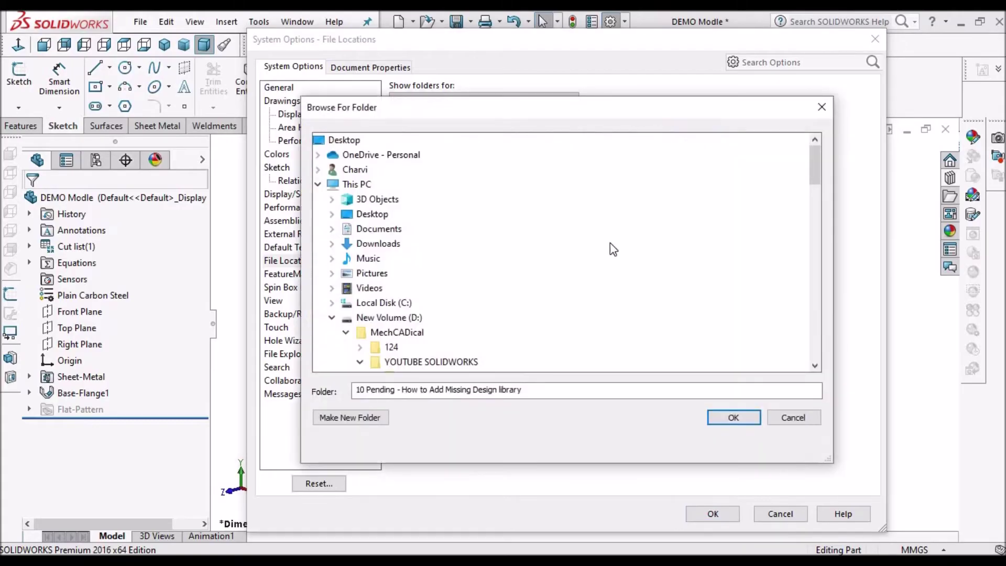
Step: Switch to File Explorer and open the SOLIDWORKS folder under ProgramData on Local Disk (C:)
mouse_move(157, 560)
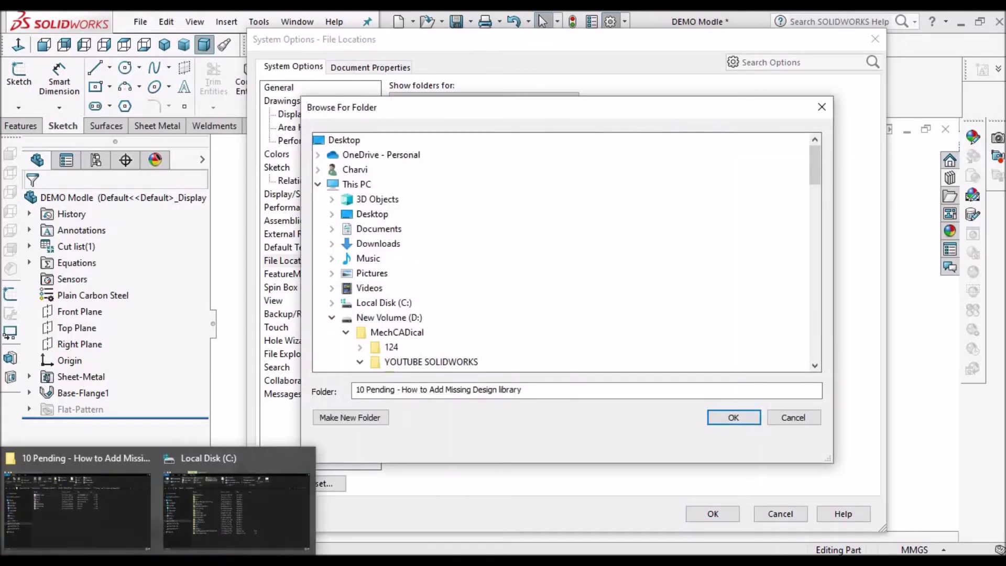
click(240, 538)
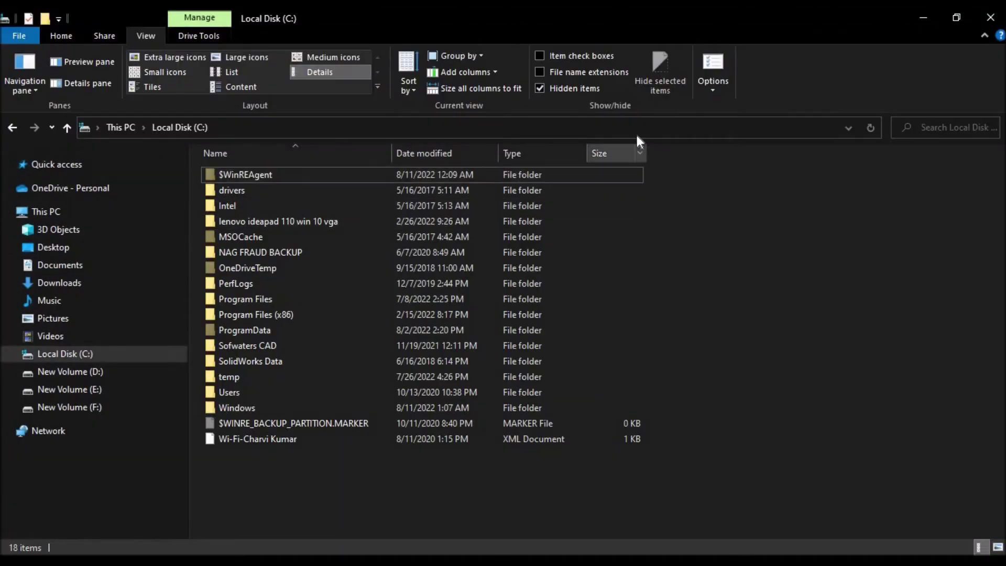
double_click(257, 331)
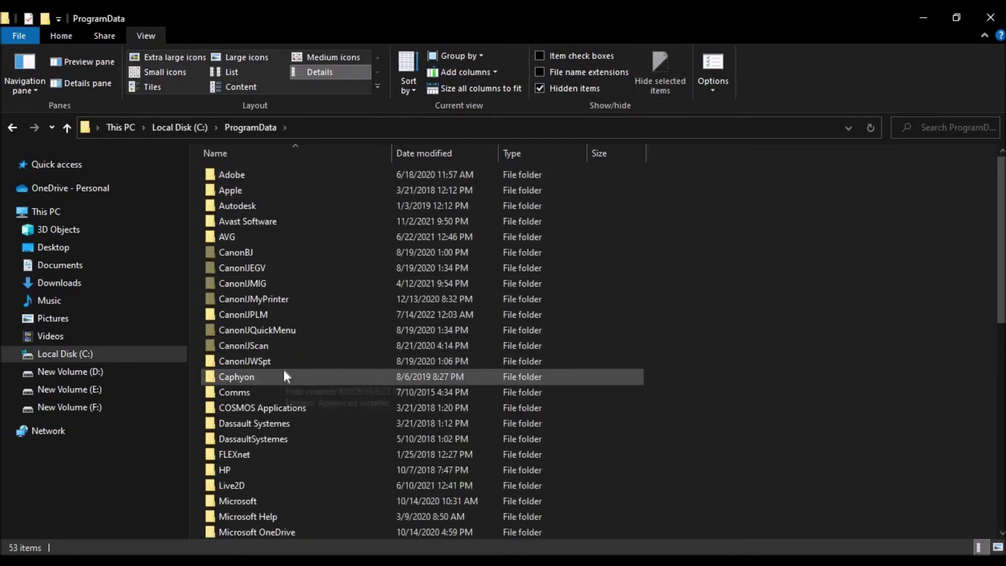
scroll(282, 376, down, 2)
scroll(279, 386, down, 7)
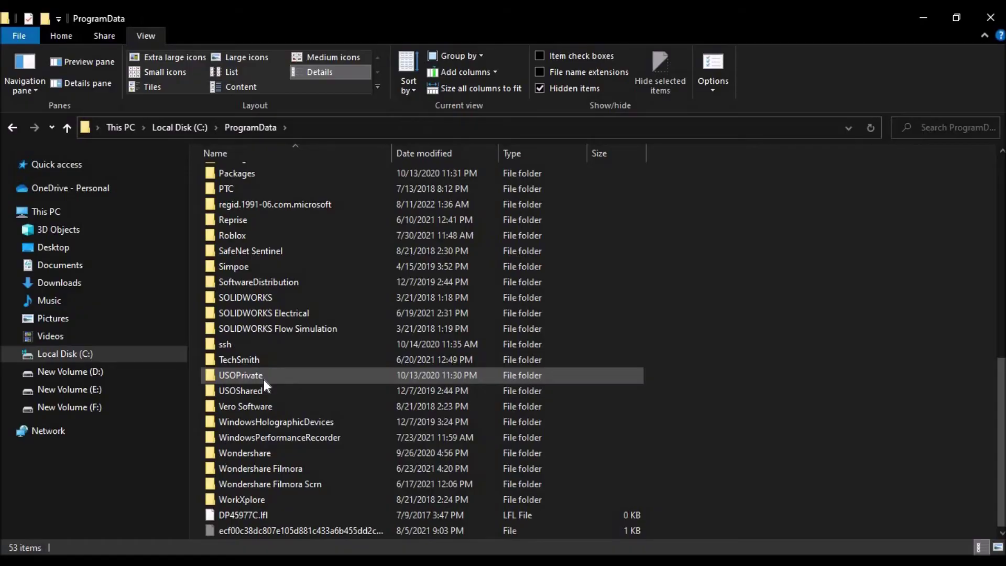
scroll(263, 379, up, 4)
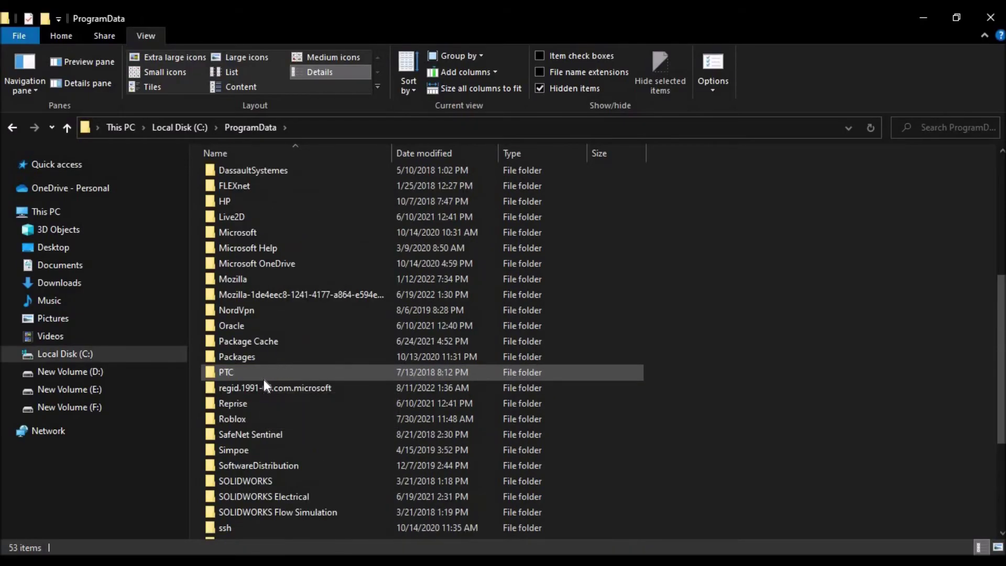
scroll(263, 379, up, 4)
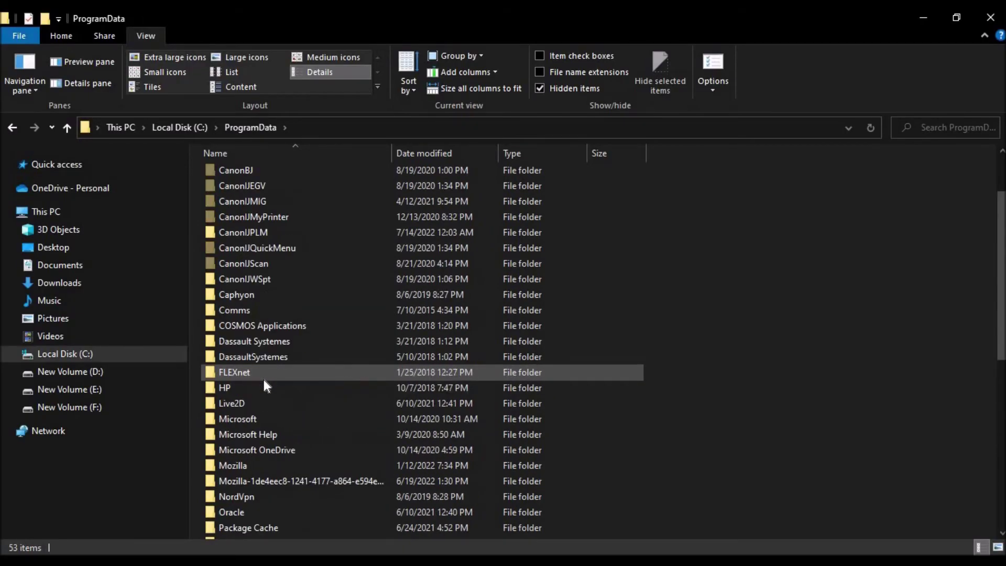
scroll(263, 379, up, 2)
scroll(263, 380, down, 9)
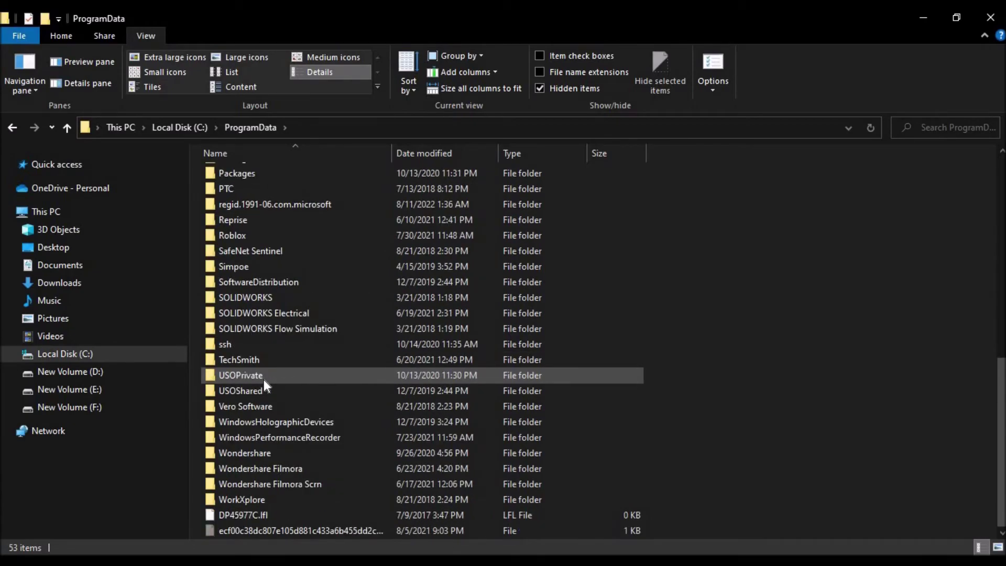
click(248, 294)
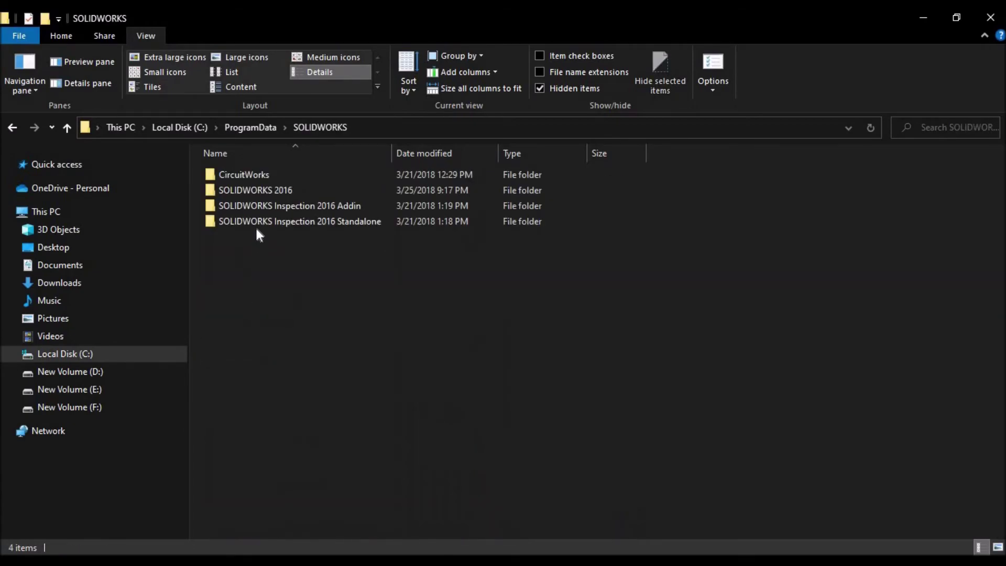
Step: Open the design library folder inside SOLIDWORKS 2016 and copy its full path
click(260, 191)
double_click(260, 190)
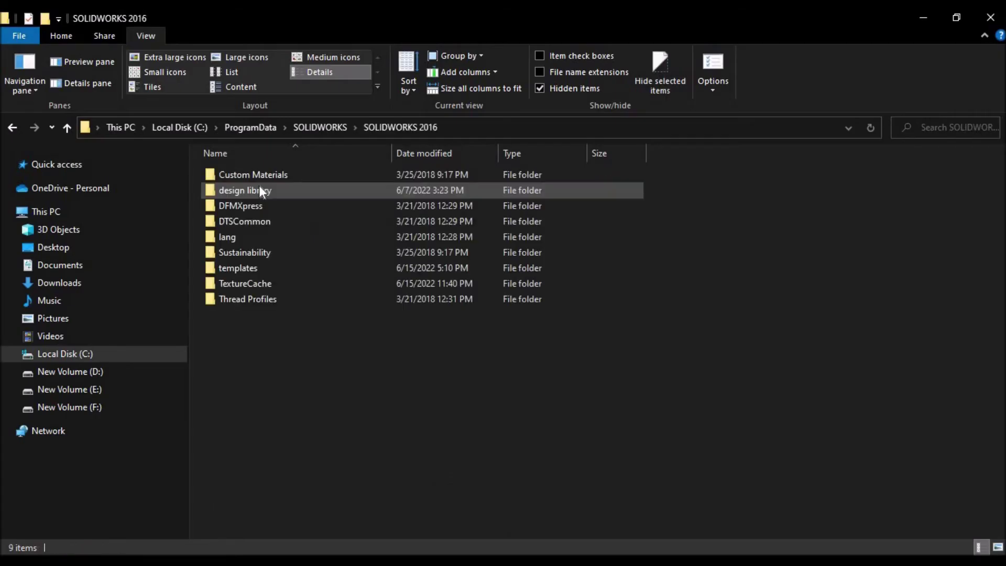
double_click(259, 191)
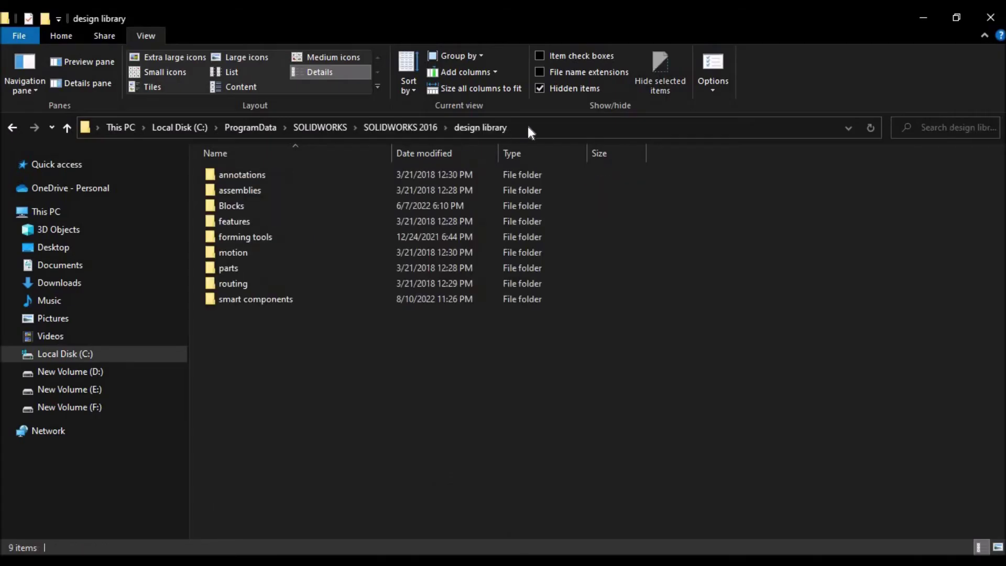
click(553, 128)
key(ctrl+c)
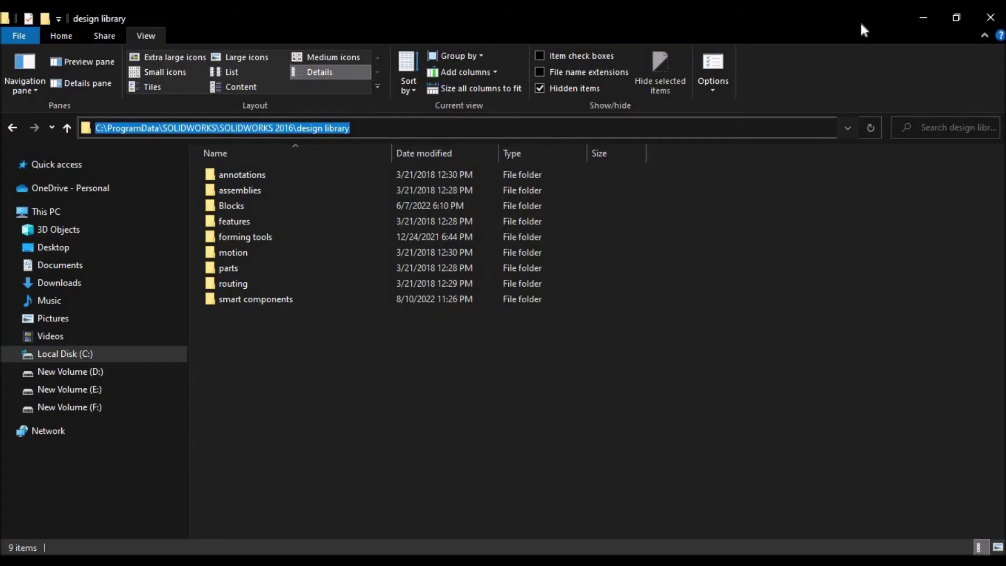
Step: Return to SOLIDWORKS and add the copied path C:\ProgramData\SOLIDWORKS\SOLIDWORKS 2016\design library as a Design Library file location
key(alt+Tab)
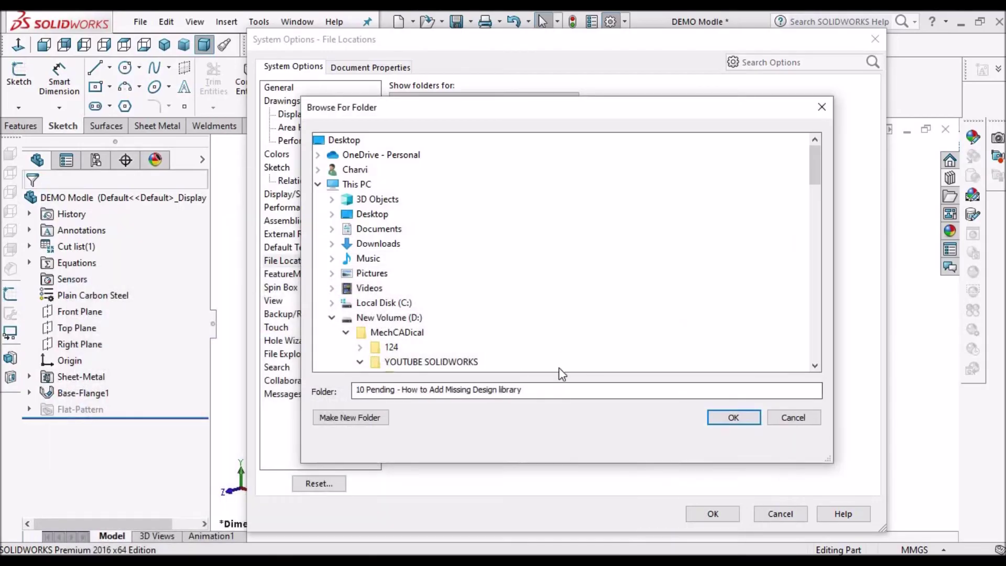
click(550, 394)
key(ctrl+a)
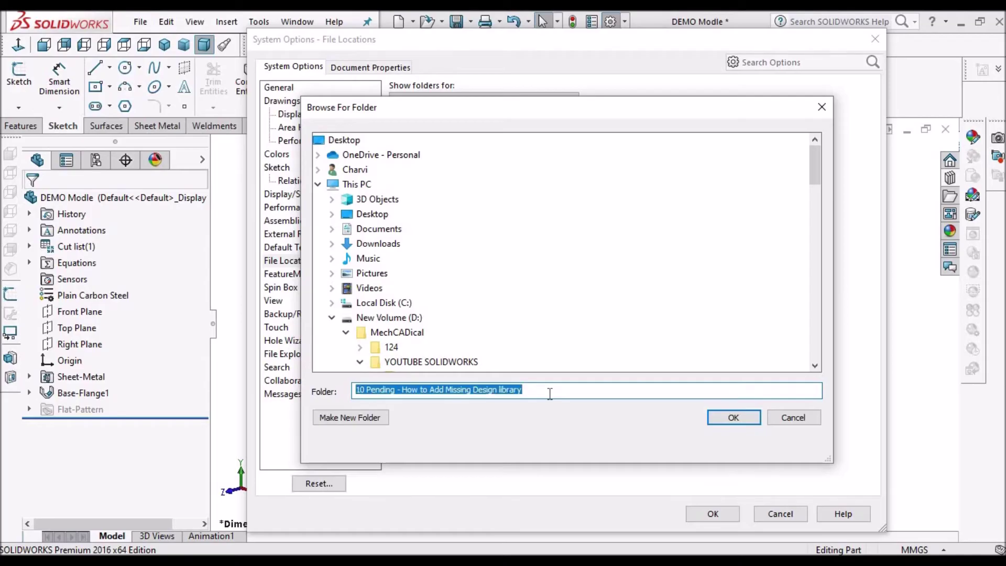
key(ctrl+v)
key(Return)
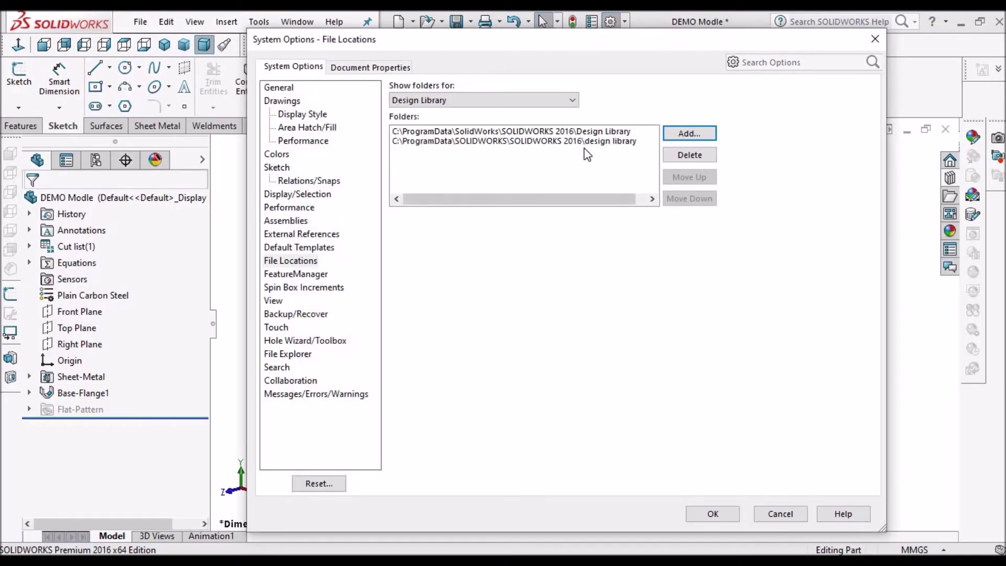
Step: Delete the second design library path from the Design Library file locations and cancel the System Options
click(583, 144)
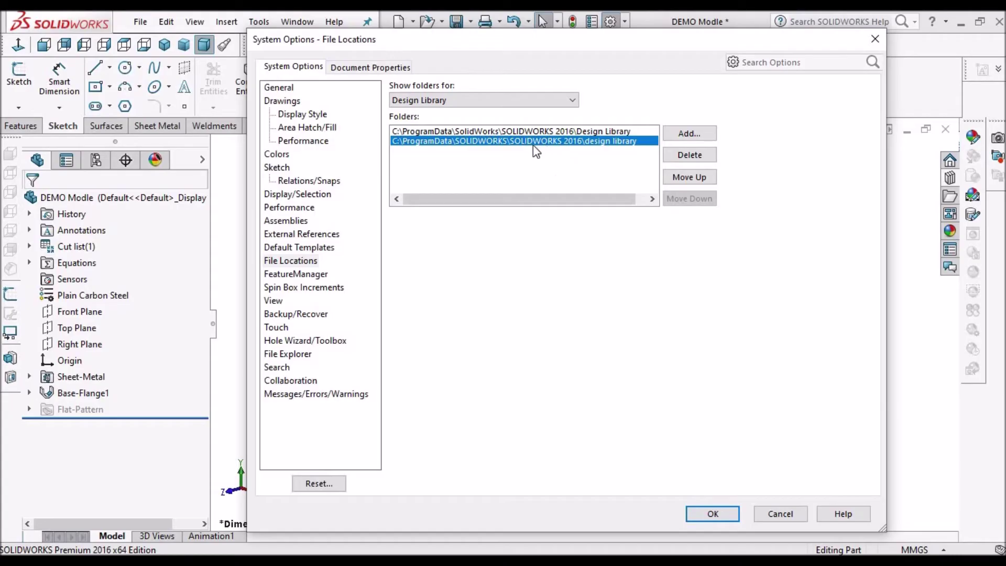
click(691, 155)
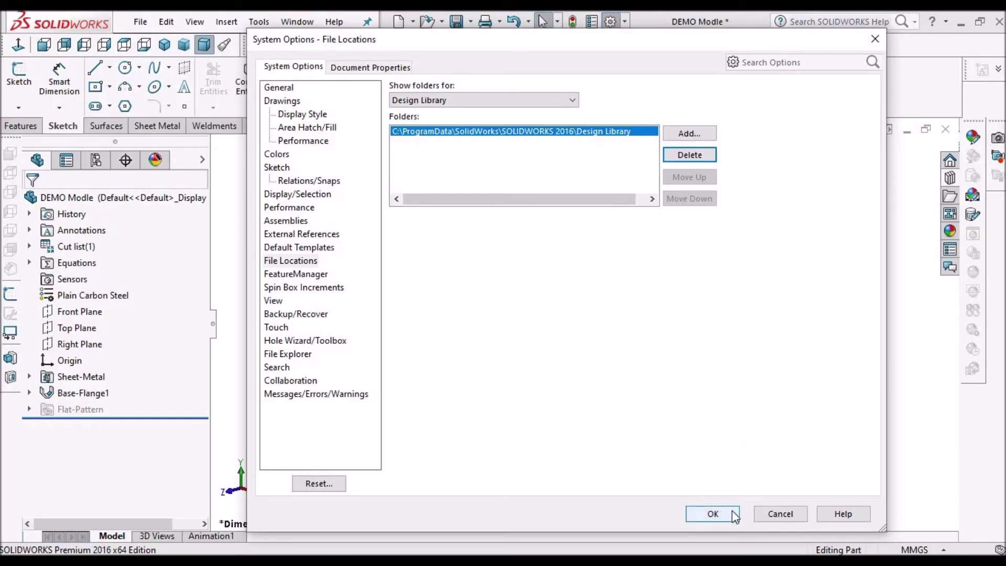
click(777, 515)
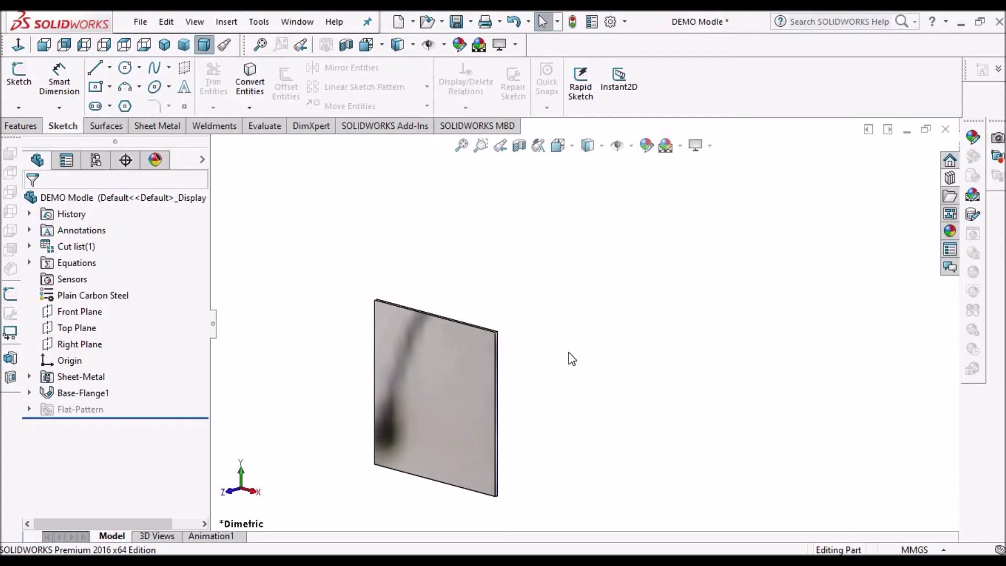
Step: Open the embosses folder of the forming tools in the Design Library
click(950, 177)
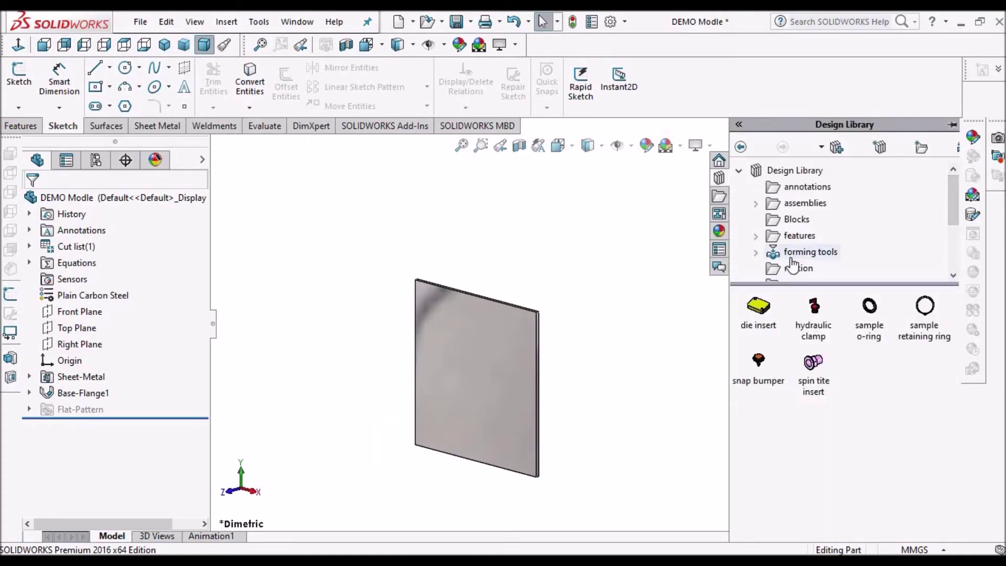
click(810, 252)
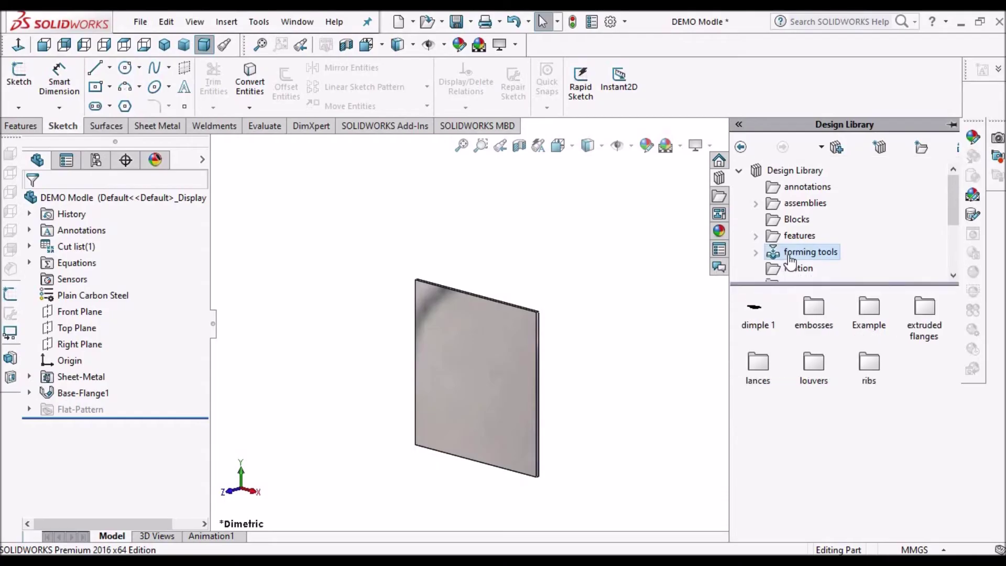
click(815, 311)
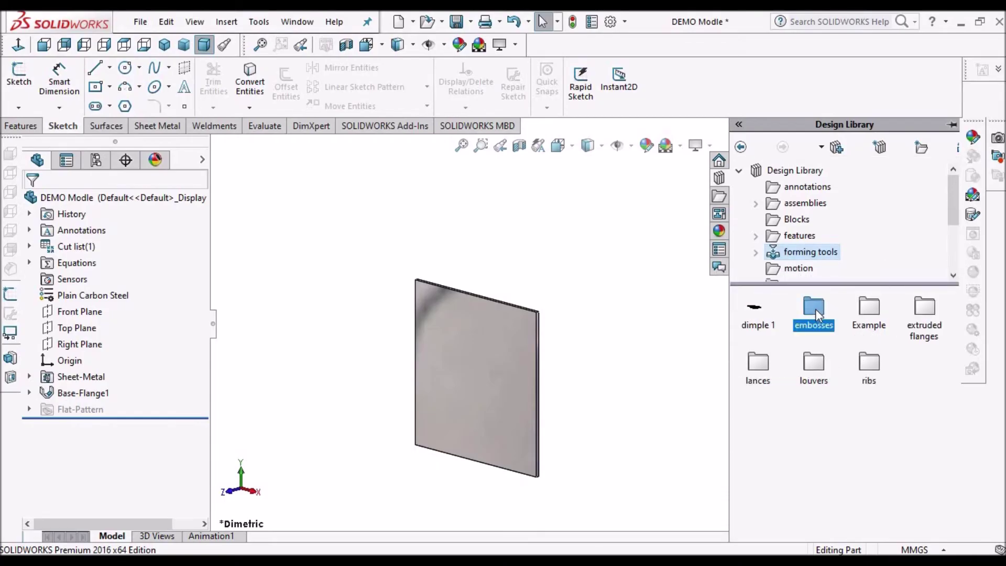
double_click(815, 310)
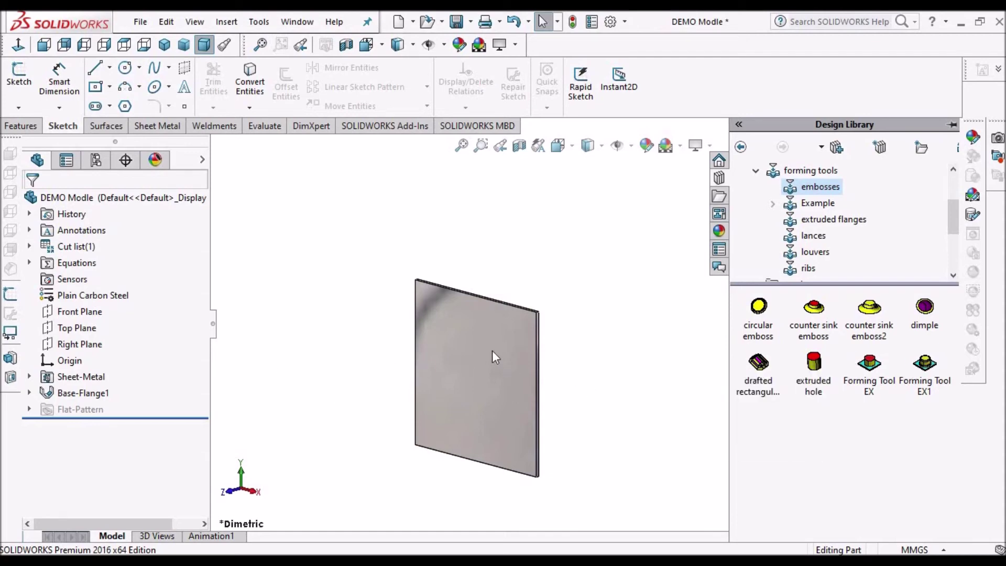
Step: Place the circular emboss forming tool near the middle of the plate's large face, with its direction flipped
key(f)
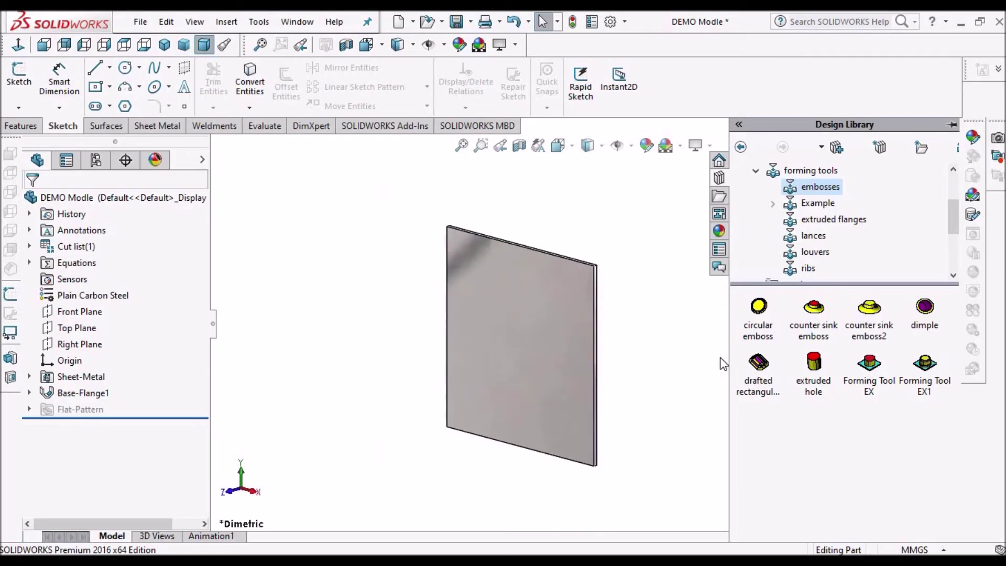
drag(765, 311, 552, 326)
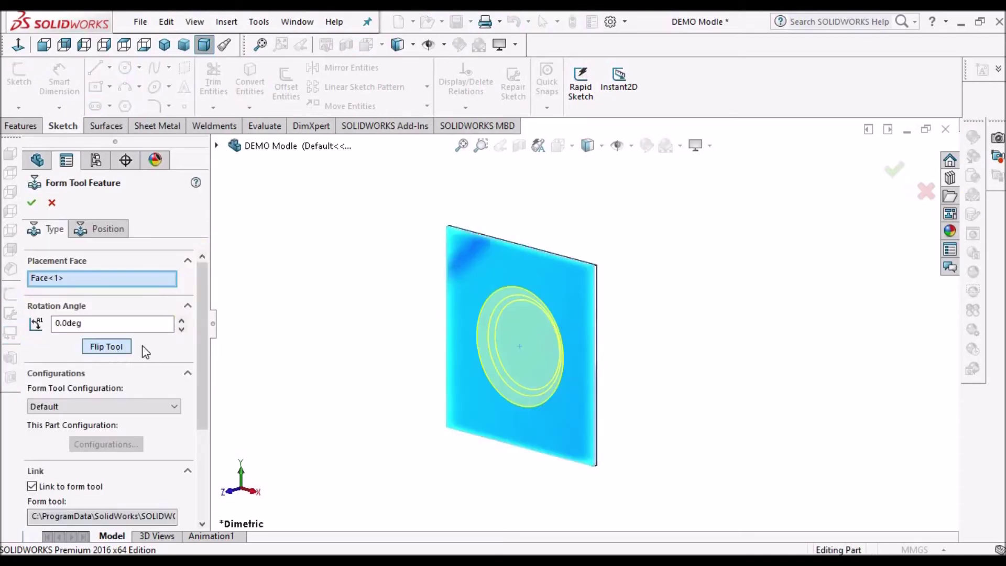
click(110, 347)
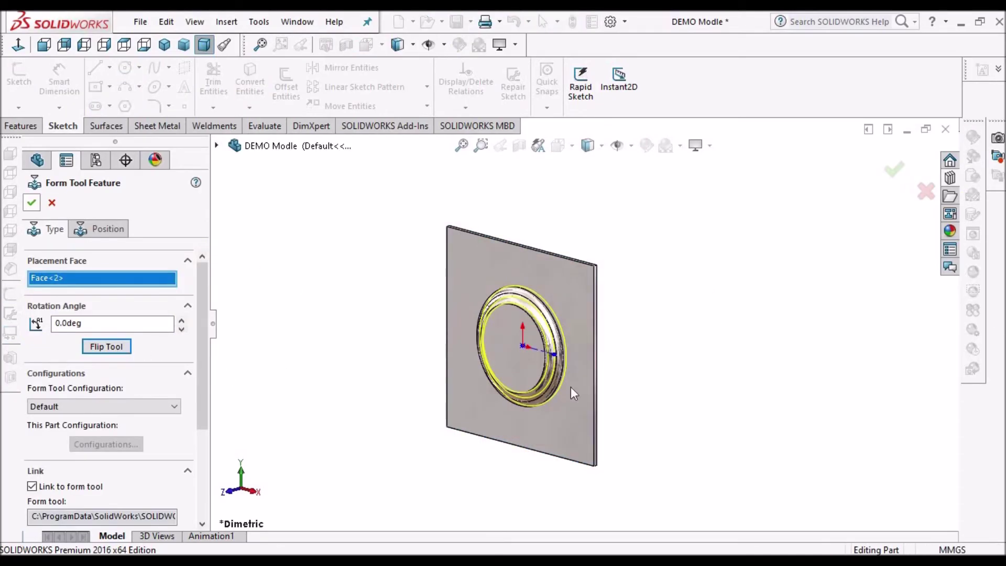
key(Return)
scroll(681, 329, down, 3)
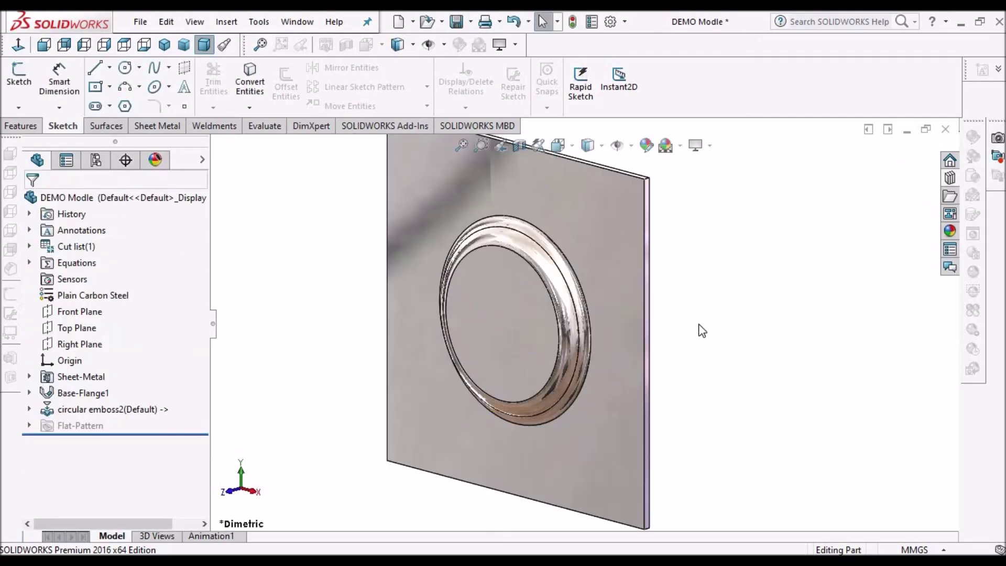
scroll(703, 330, up, 3)
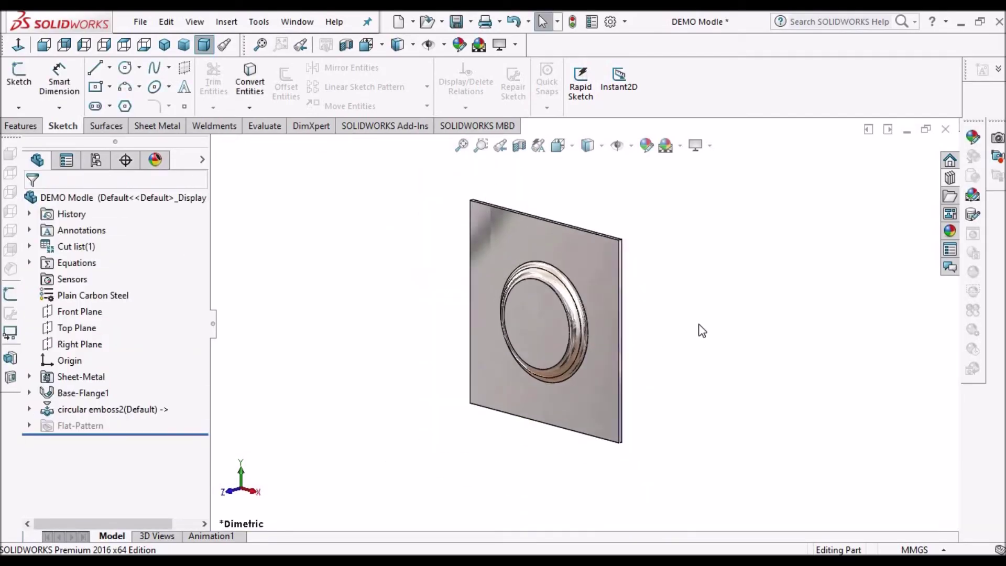
Step: Look through the Example and embosses folders of the Design Library's forming tools
click(950, 181)
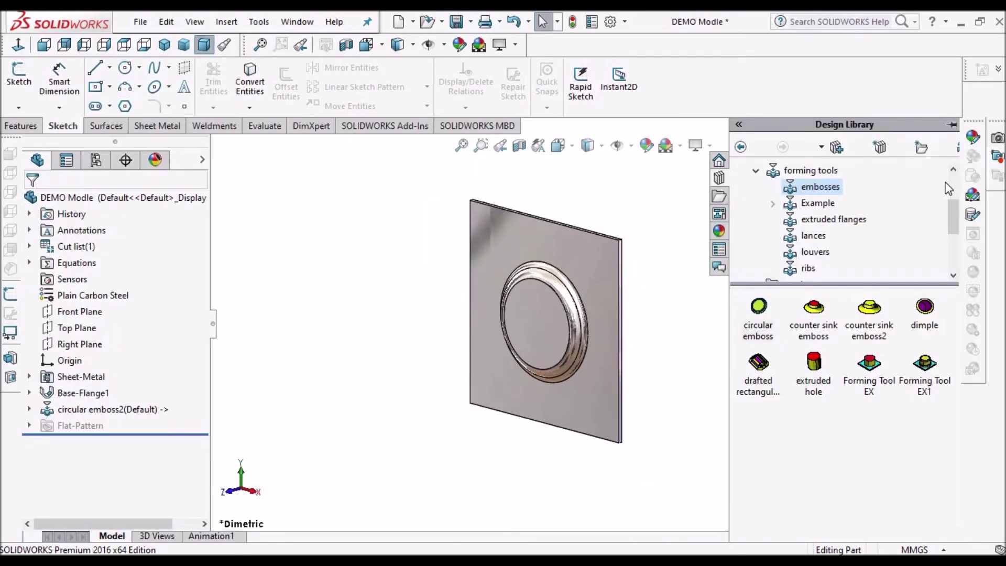
click(814, 207)
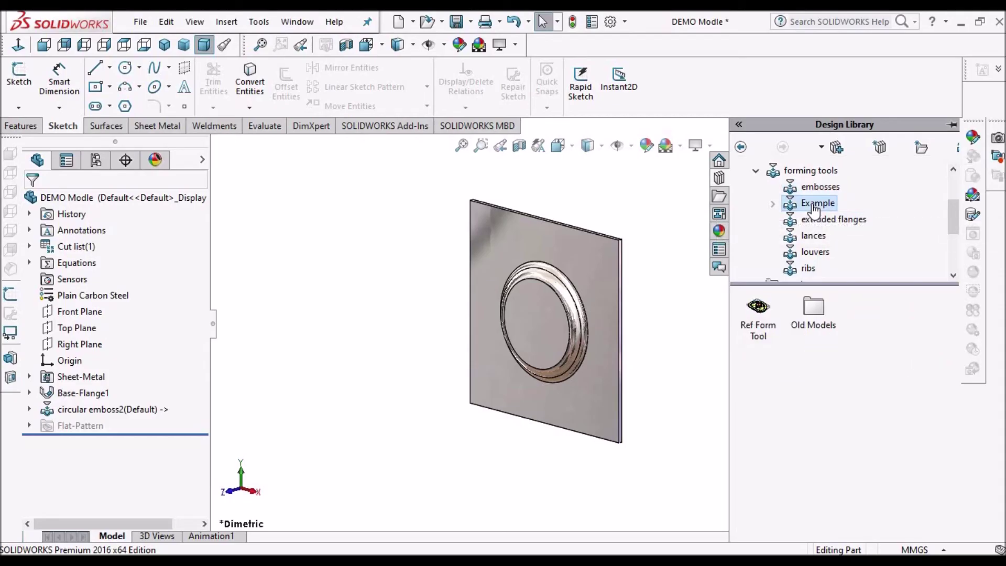
click(819, 188)
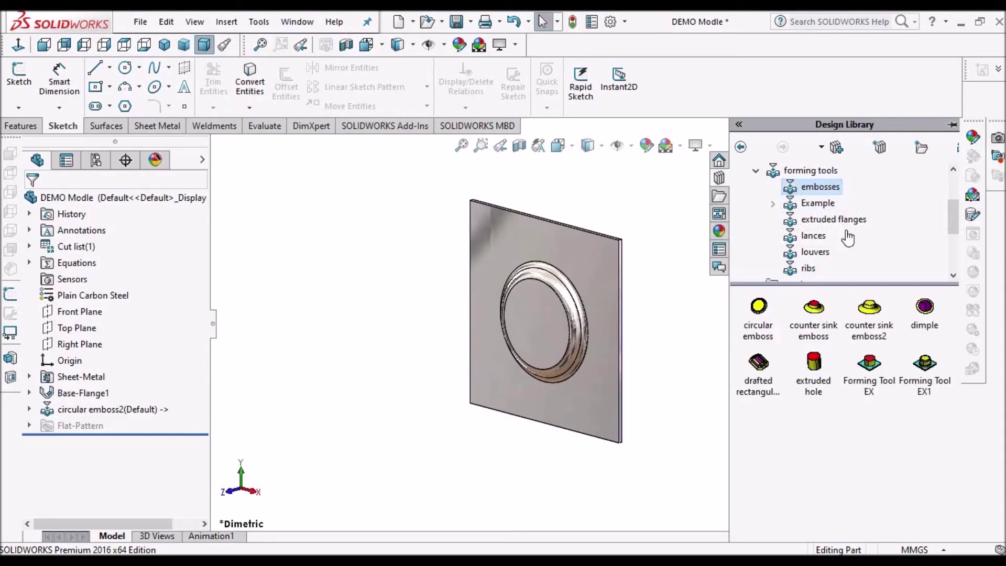
scroll(847, 236, up, 2)
scroll(847, 240, down, 4)
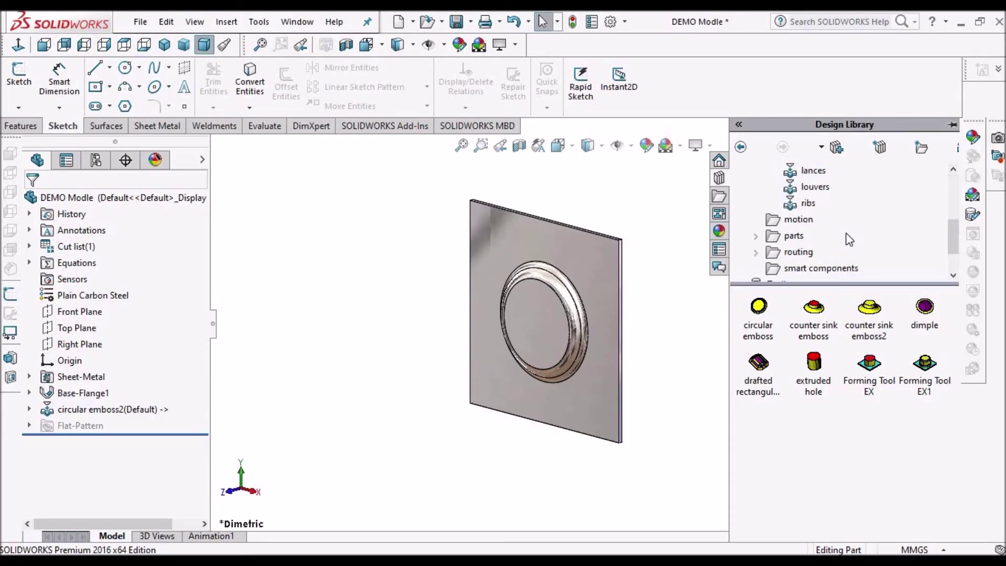
Step: Open the spin tite insert from the Design Library's smart components folder and examine the part
click(797, 220)
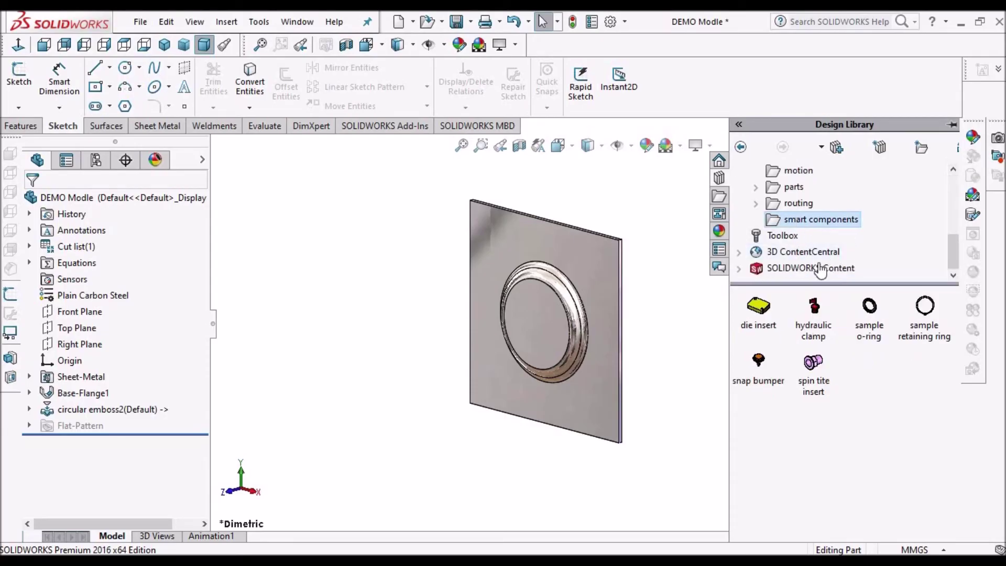
right_click(813, 370)
click(849, 378)
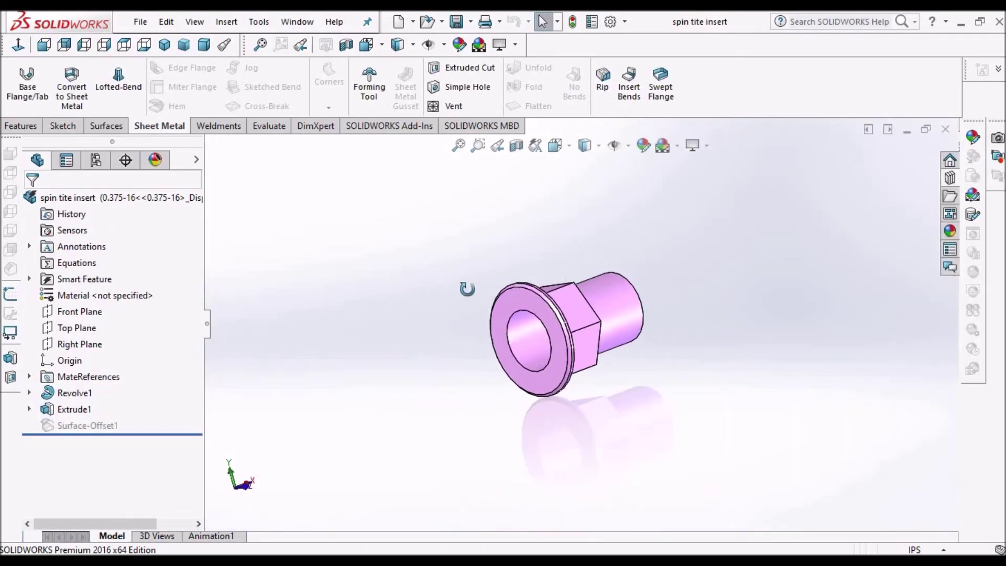
middle_drag(465, 288, 593, 370)
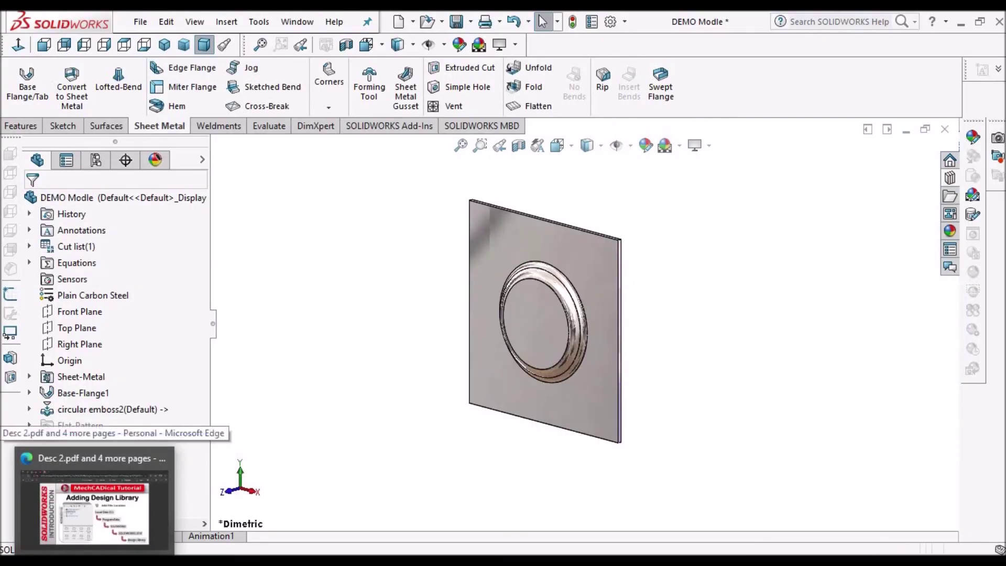
Step: Switch to Microsoft Edge to view the Adding Design Library page with the folder path
click(94, 506)
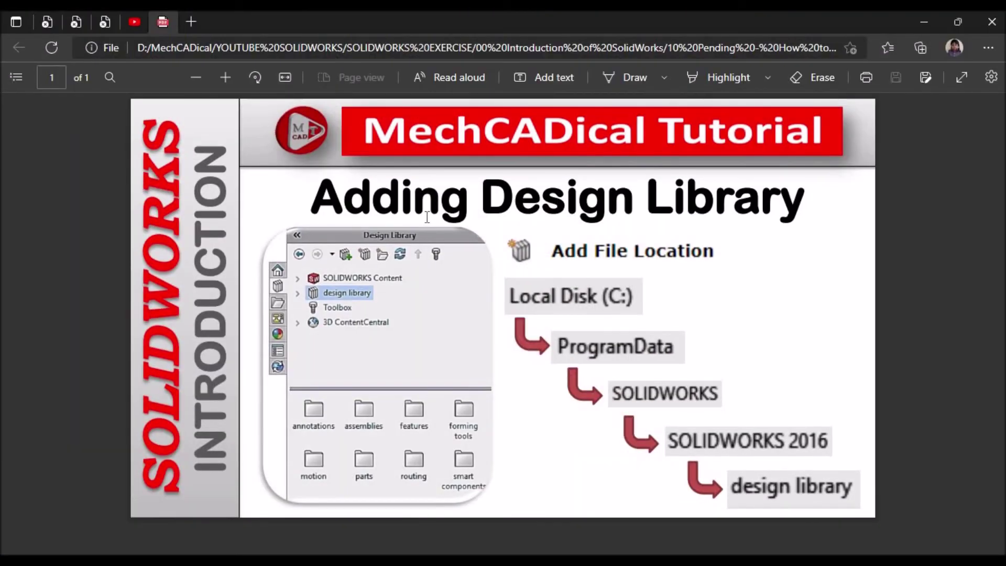